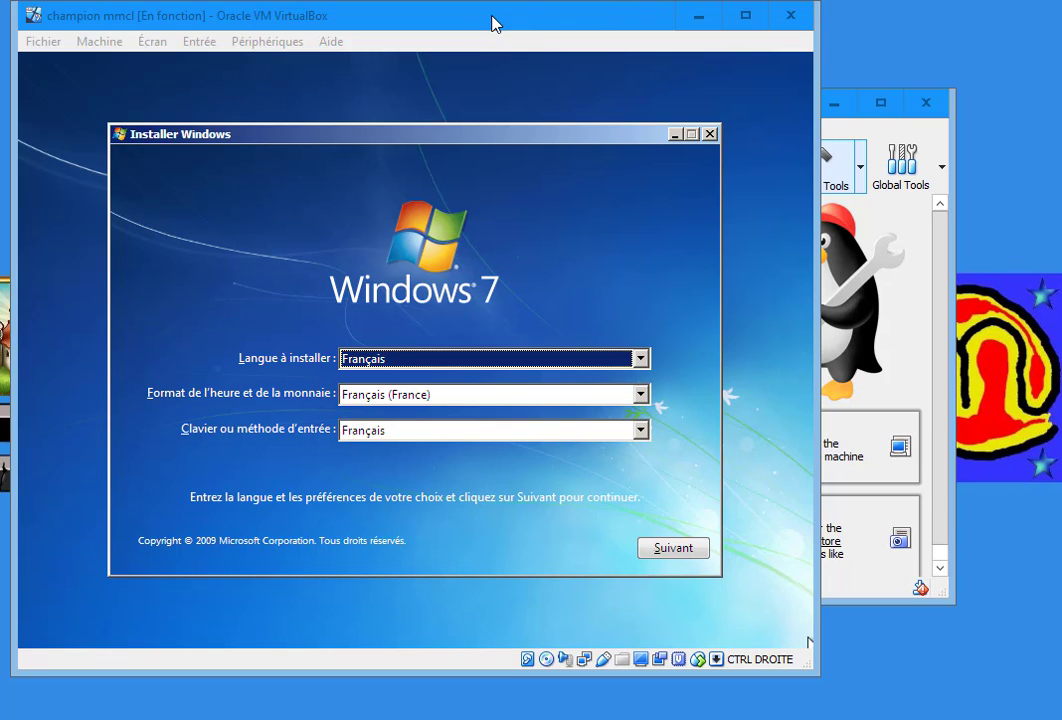
{"action": "left_click", "coordinate": [882, 207]}
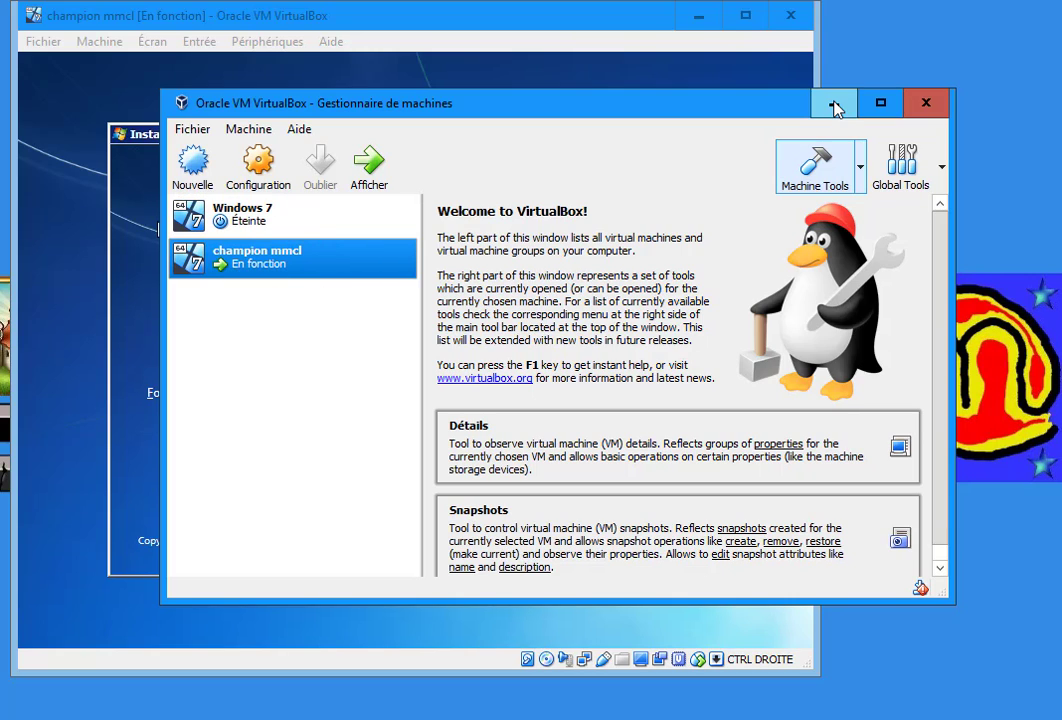
{"action": "left_click", "coordinate": [566, 20]}
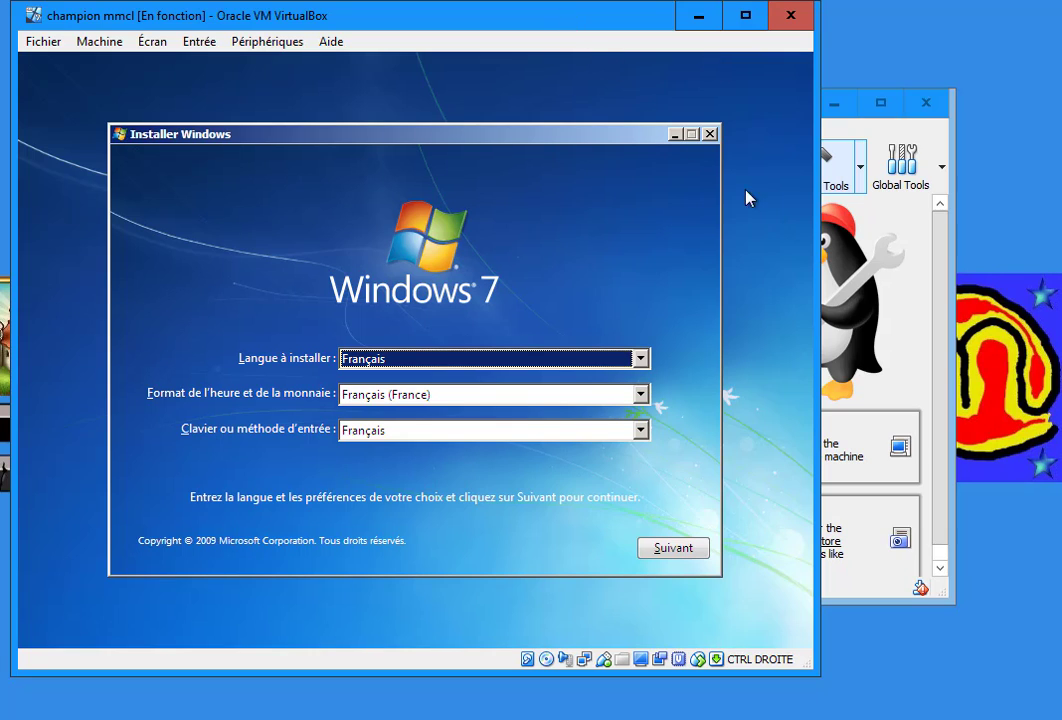
{"action": "left_click", "coordinate": [893, 307]}
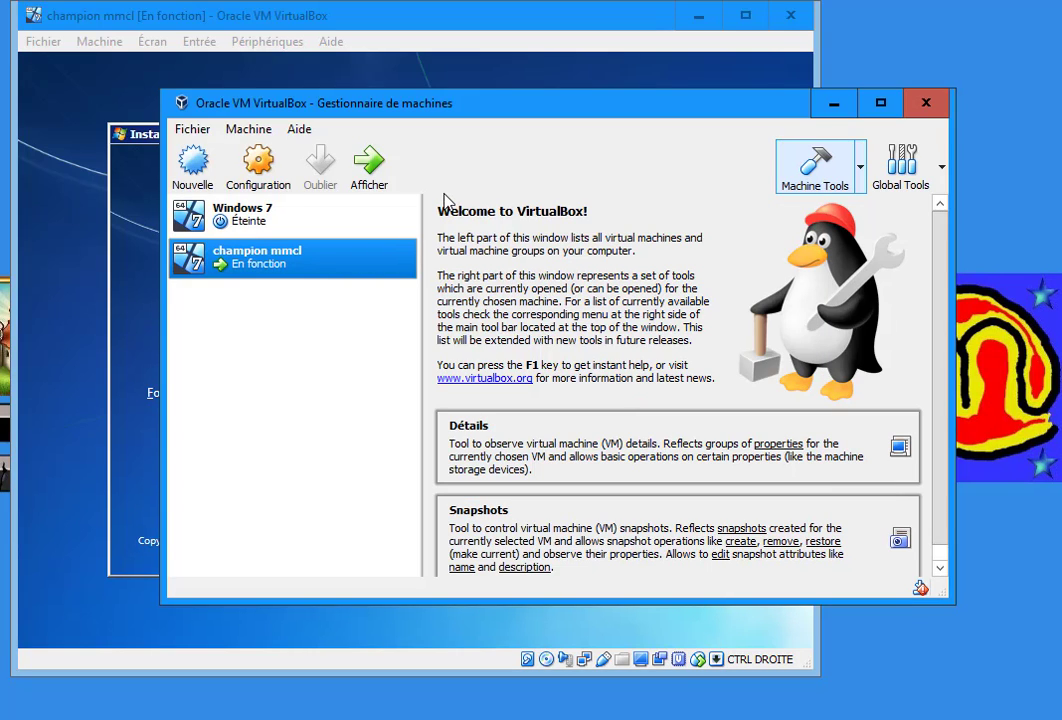
{"action": "left_click", "coordinate": [447, 20]}
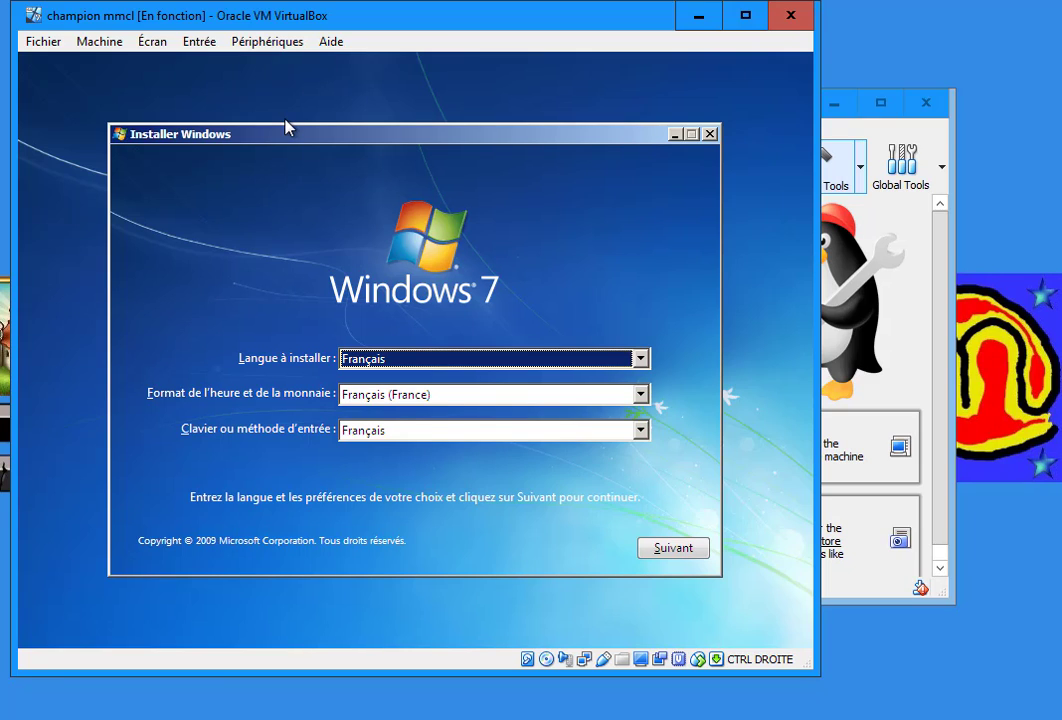
Set the time and currency format to Français (Canada) and start the Windows 7 installation
{"action": "key", "text": "Tab"}
{"action": "key", "text": "Up"}
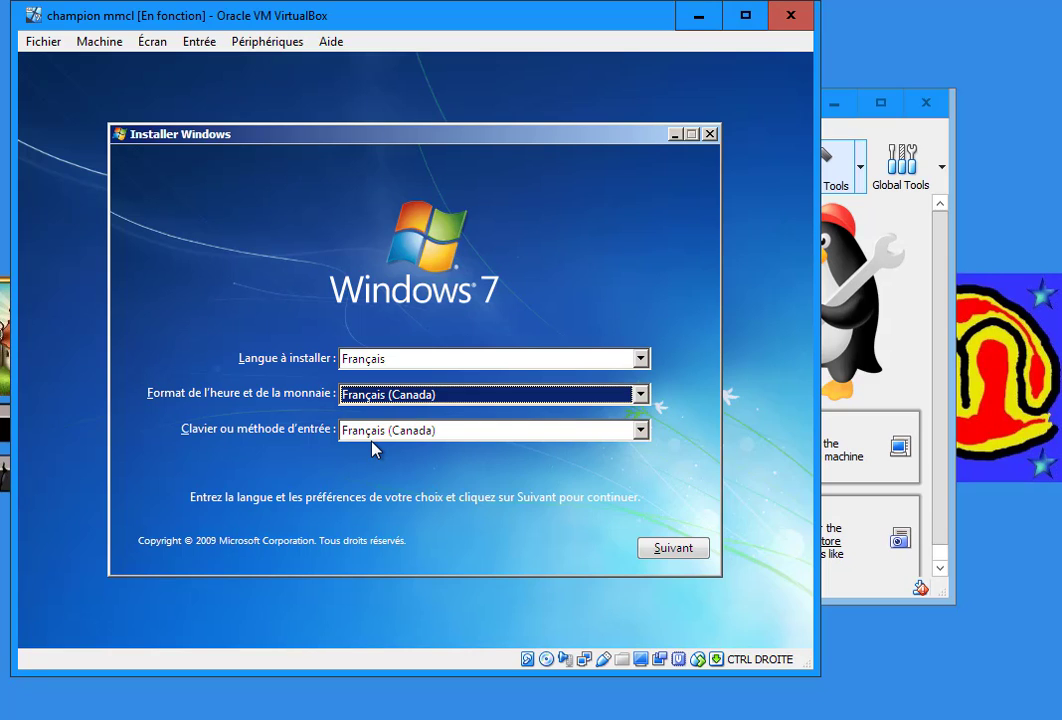
{"action": "key", "text": "Return"}
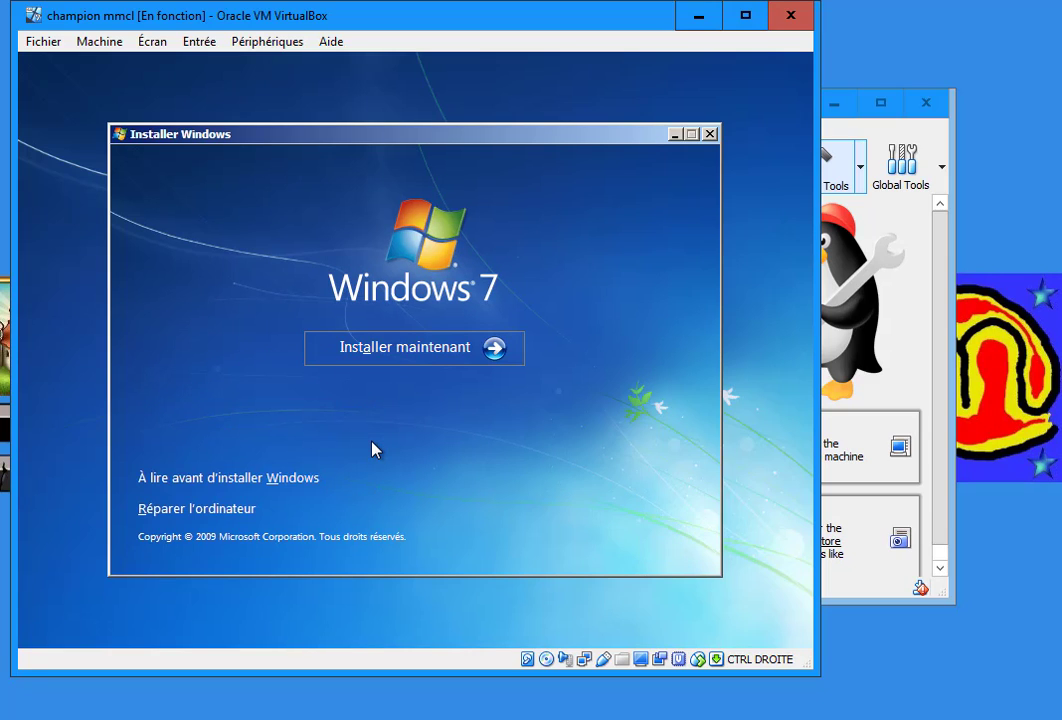
{"action": "key", "text": "Return"}
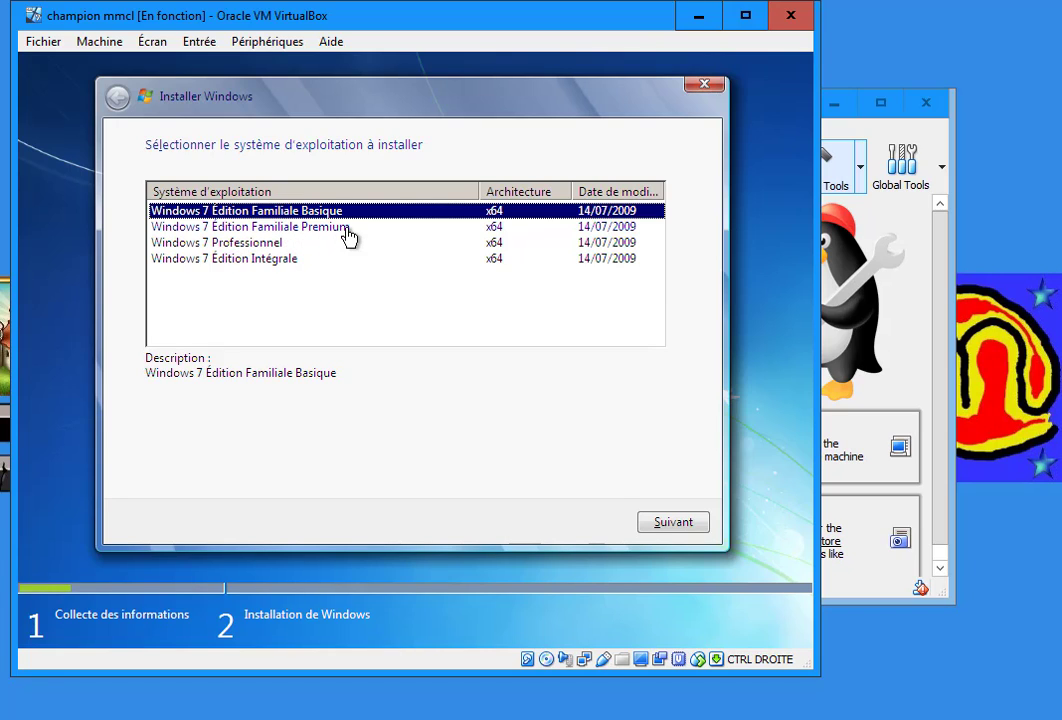
Select Windows 7 Professionnel as the edition to install and accept the licence terms
{"action": "left_click", "coordinate": [249, 246]}
{"action": "left_click", "coordinate": [684, 528]}
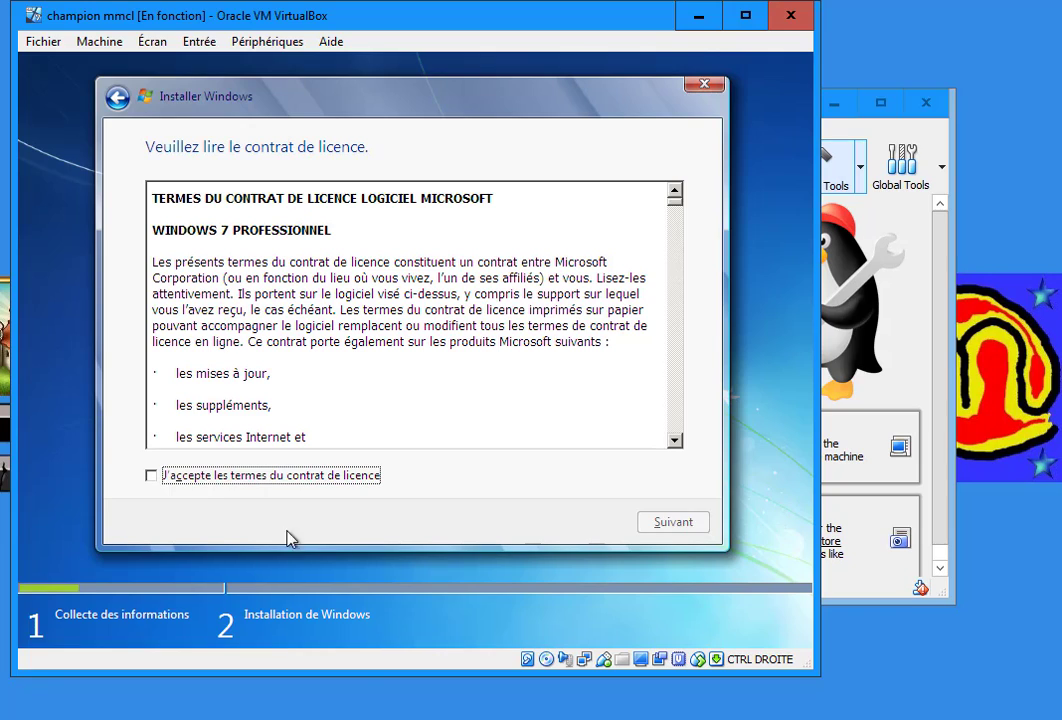
{"action": "left_click", "coordinate": [151, 477]}
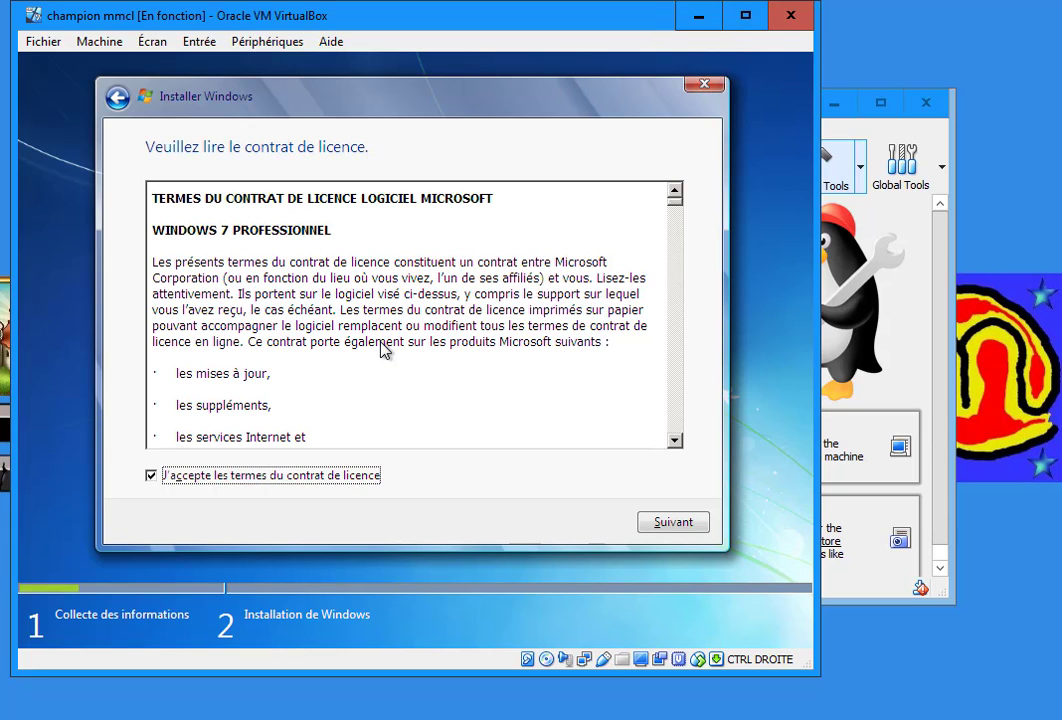
{"action": "left_click", "coordinate": [700, 528]}
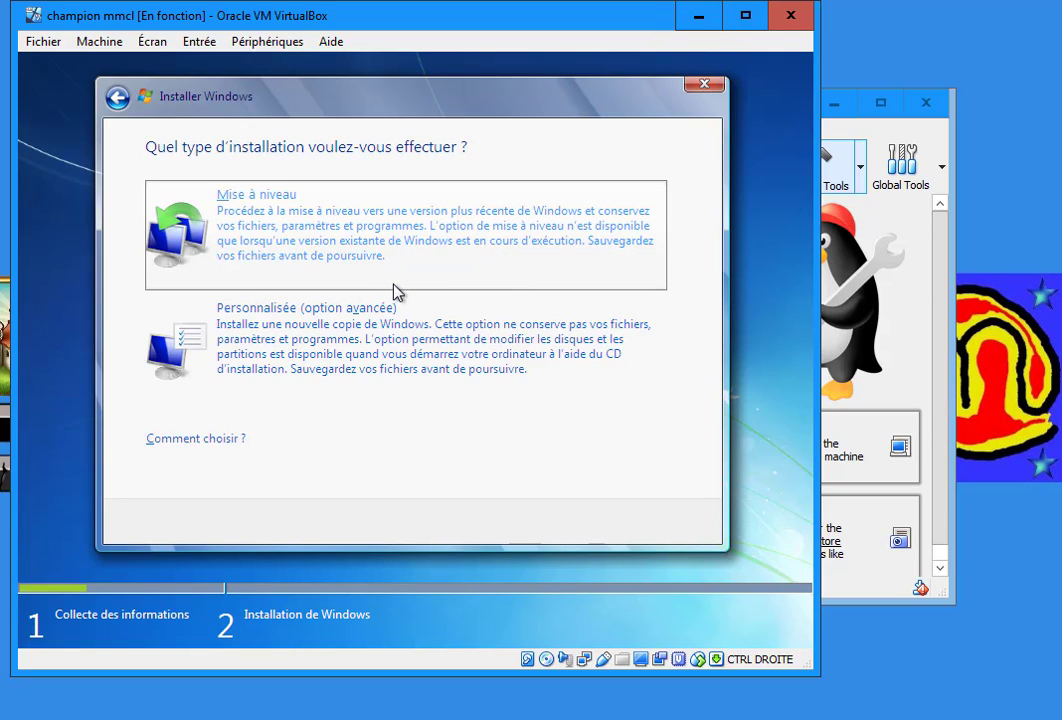
Read the help on choosing between an upgrade and a custom installation and close it
{"action": "left_click", "coordinate": [230, 440]}
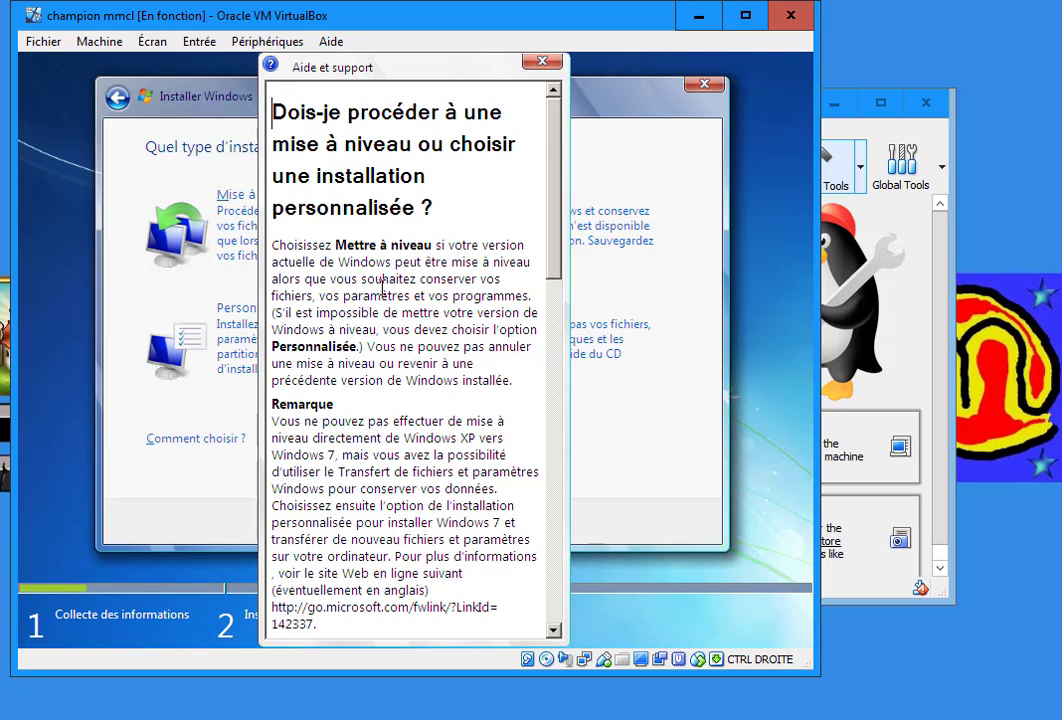
{"action": "scroll", "coordinate": [434, 158], "scroll_direction": "down", "scroll_amount": 4}
{"action": "scroll", "coordinate": [434, 158], "scroll_direction": "down", "scroll_amount": 15}
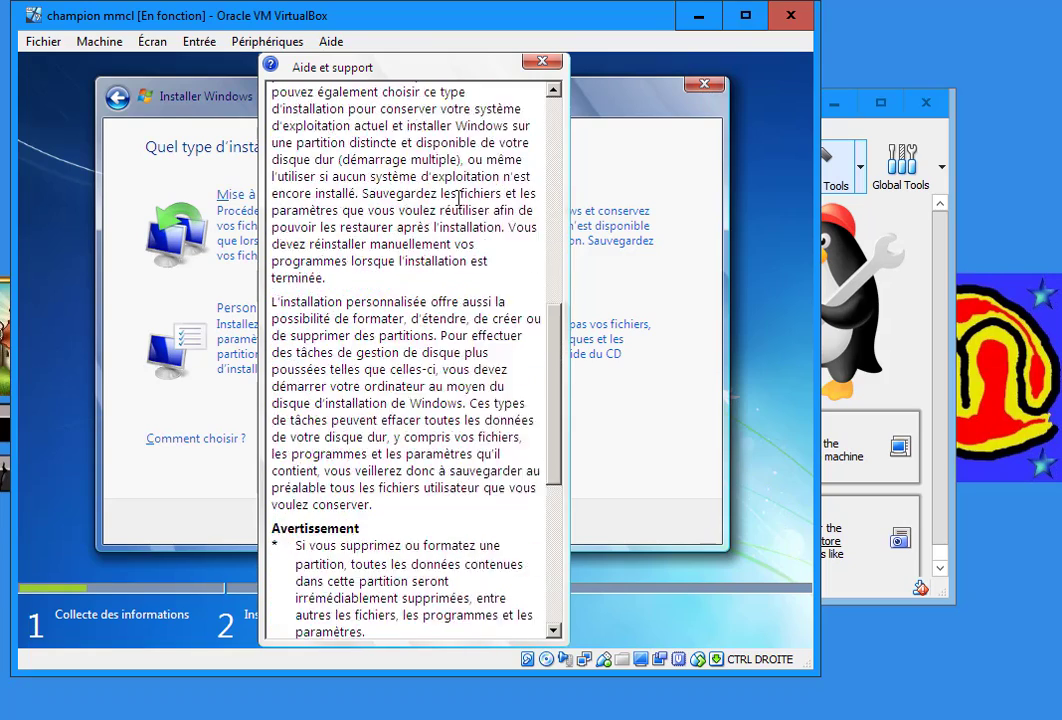
{"action": "left_click", "coordinate": [530, 65]}
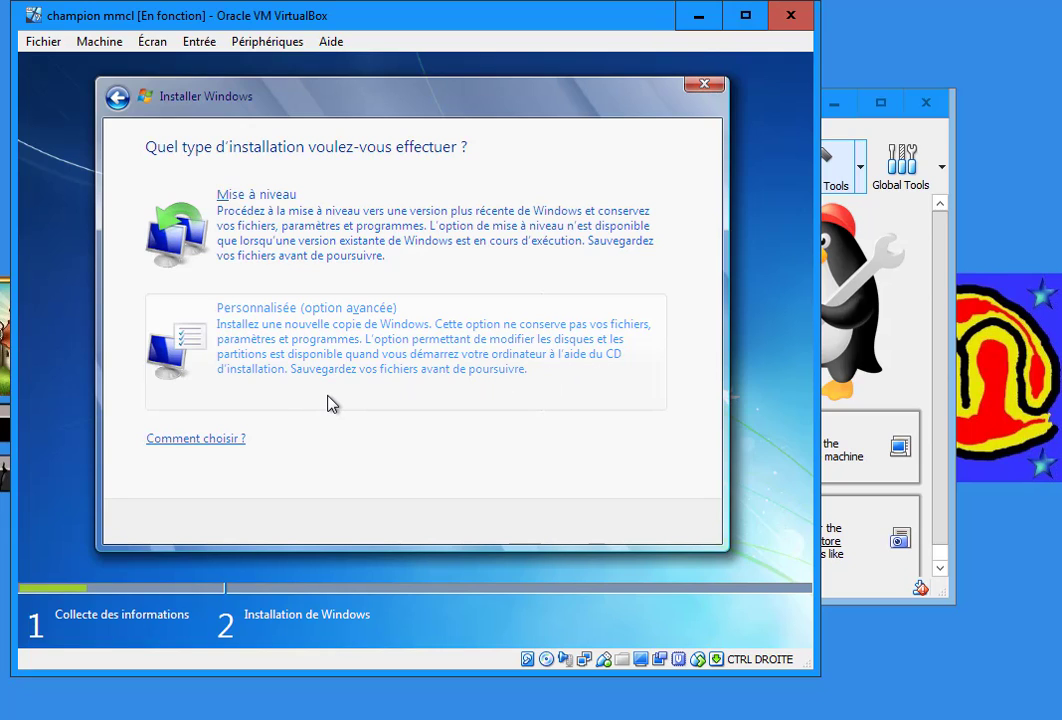
Choose the custom (advanced) installation, open the option for loading a disk driver and dismiss its dialog
{"action": "left_click", "coordinate": [478, 376]}
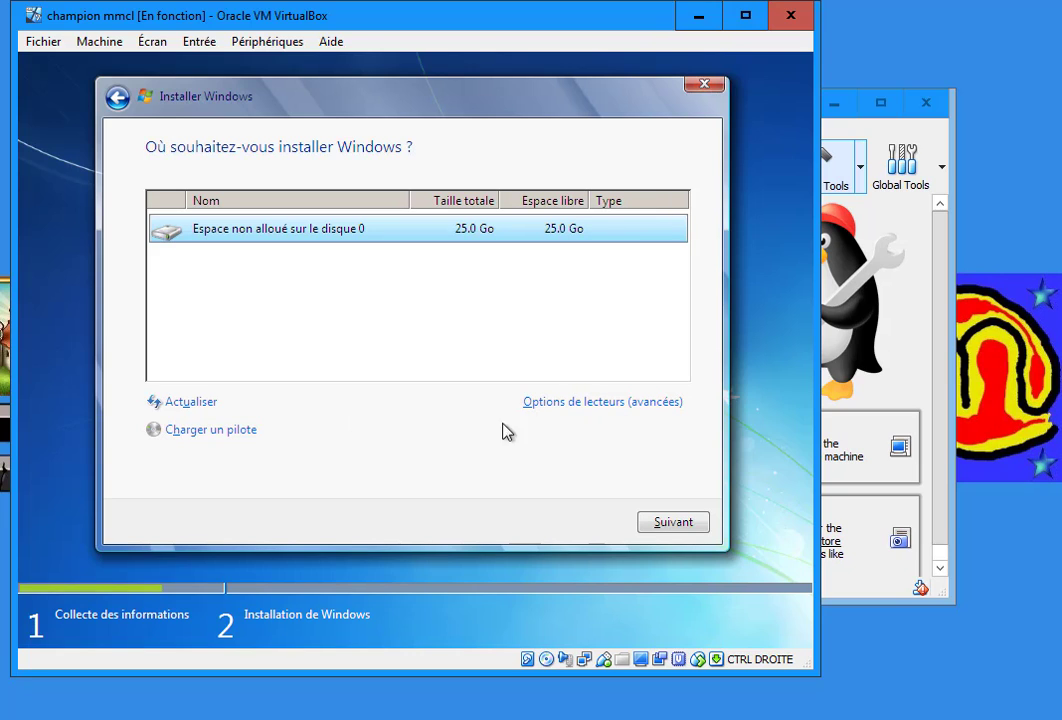
{"action": "left_click", "coordinate": [226, 431]}
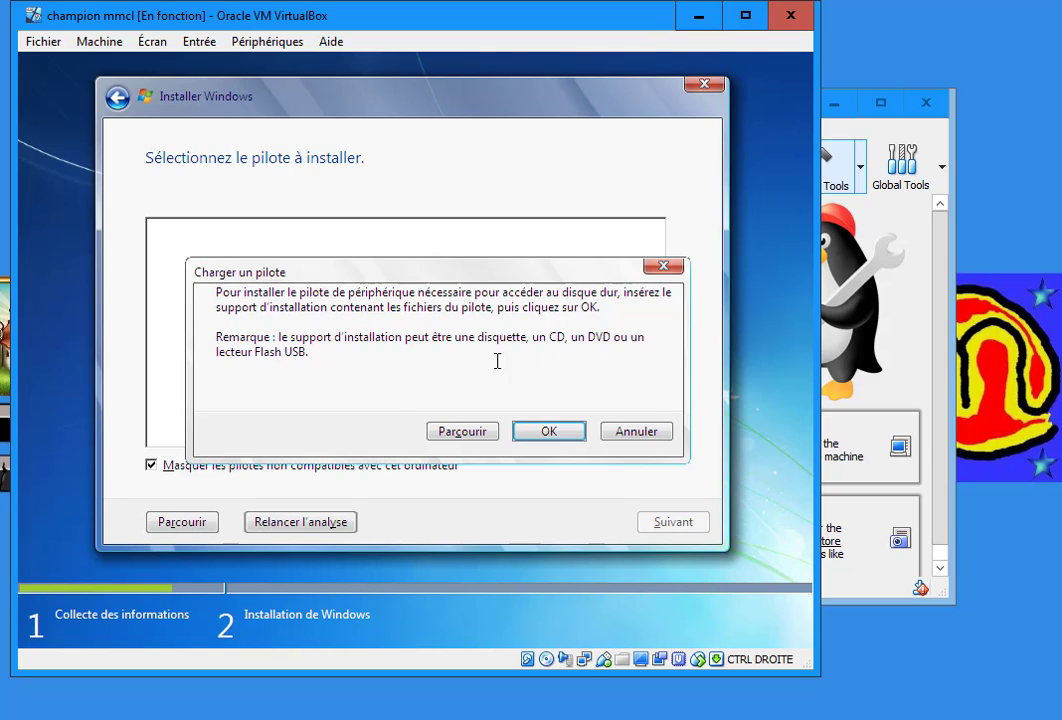
{"action": "left_click", "coordinate": [664, 266]}
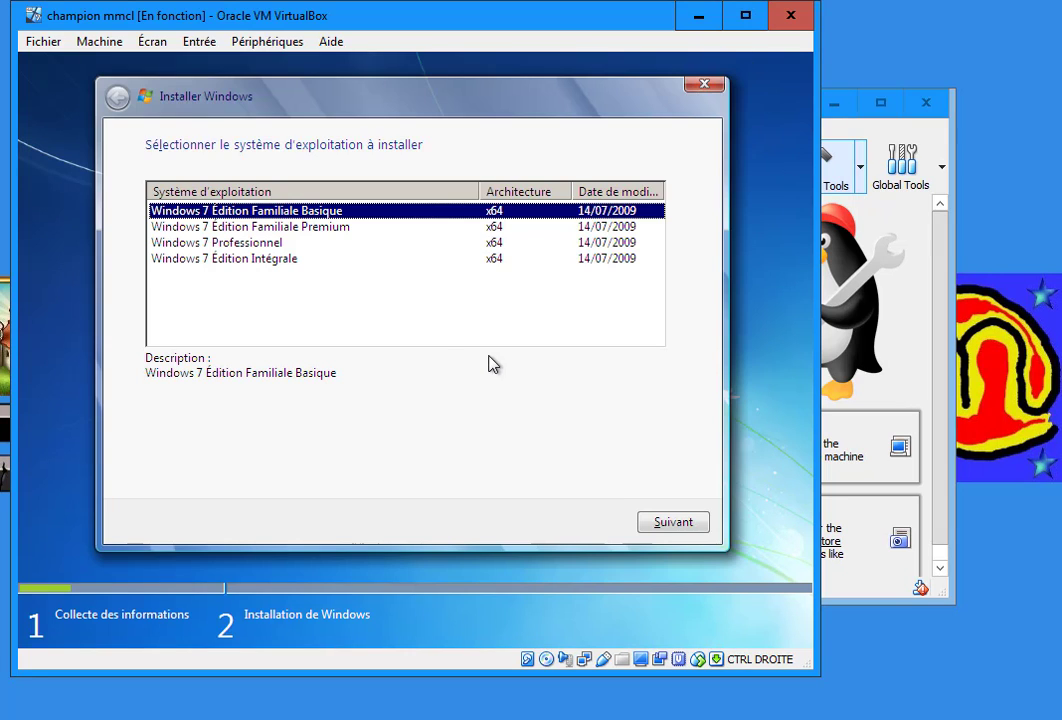
Select Windows 7 Professionnel again, accept the licence terms and choose the custom (advanced) installation
{"action": "left_click", "coordinate": [250, 243]}
{"action": "left_click", "coordinate": [672, 524]}
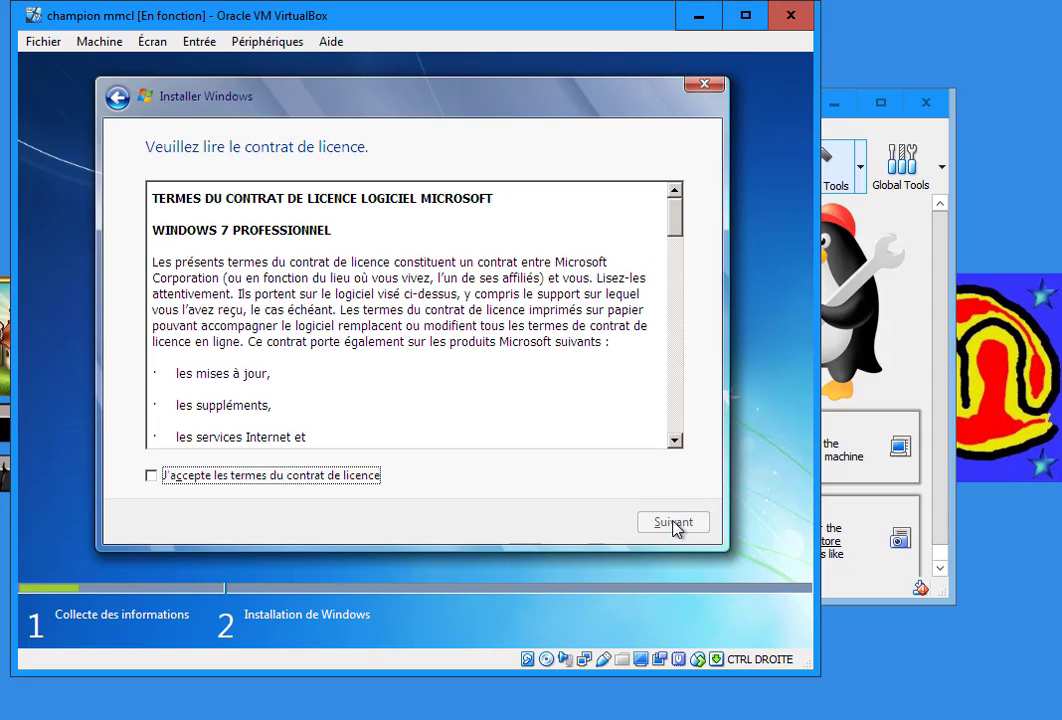
{"action": "left_click", "coordinate": [335, 475]}
{"action": "left_click", "coordinate": [662, 524]}
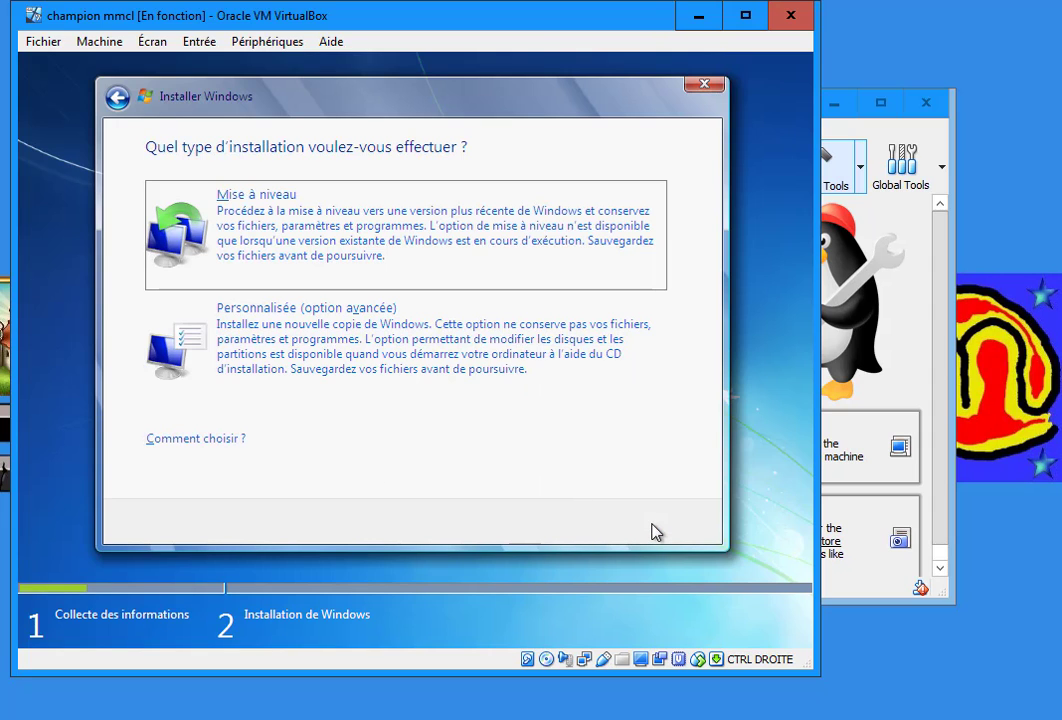
{"action": "left_click", "coordinate": [540, 355]}
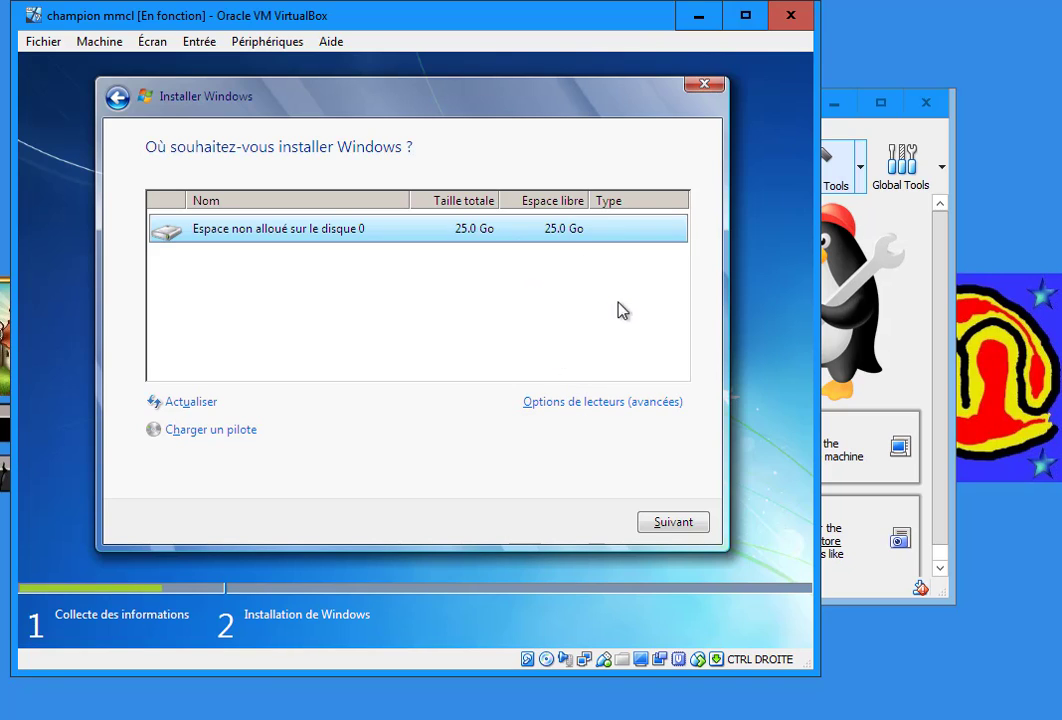
Show the advanced drive options and create a 1024 MB partition in the unallocated space of disk 0
{"action": "left_click", "coordinate": [647, 408]}
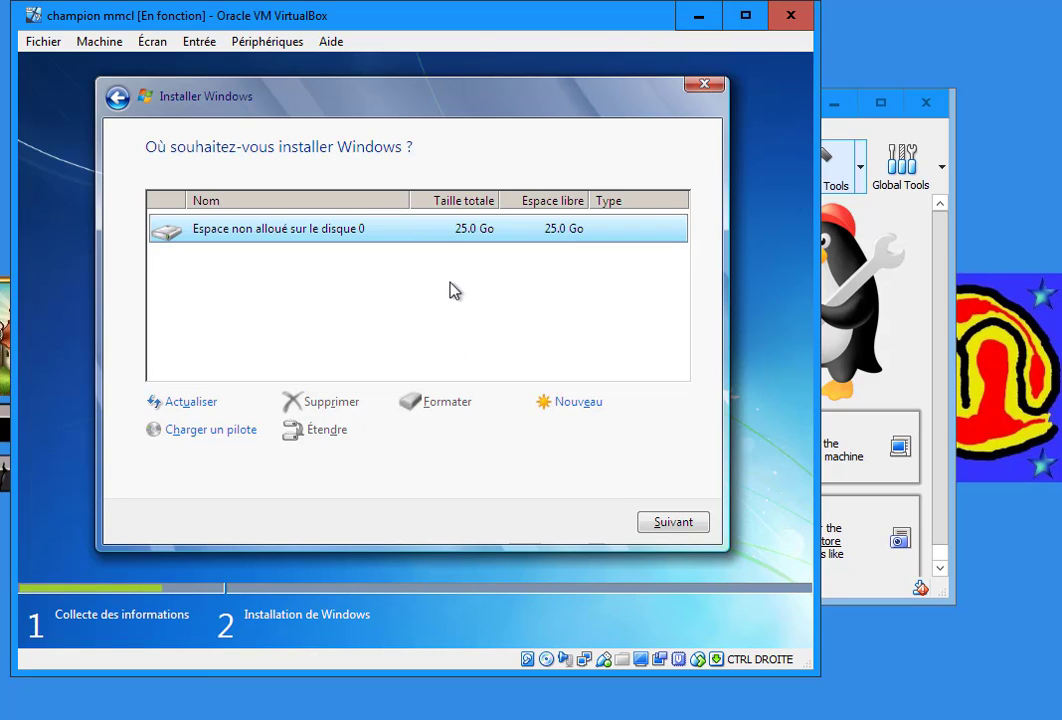
{"action": "left_click", "coordinate": [578, 402]}
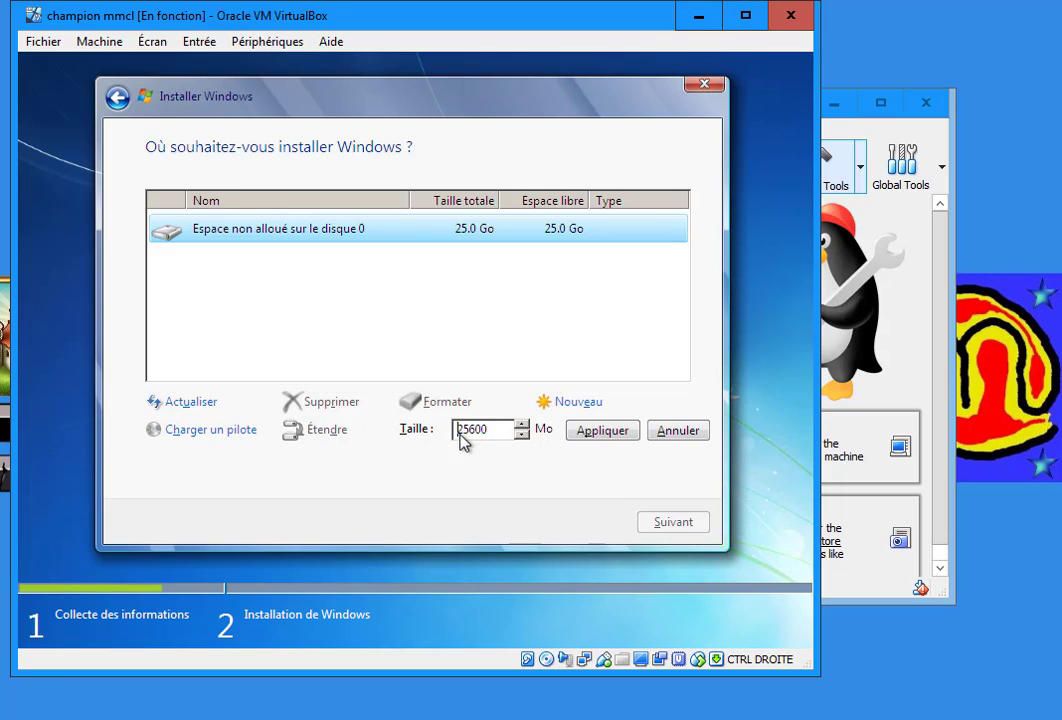
{"action": "left_click_drag", "start_coordinate": [512, 438], "coordinate": [395, 432]}
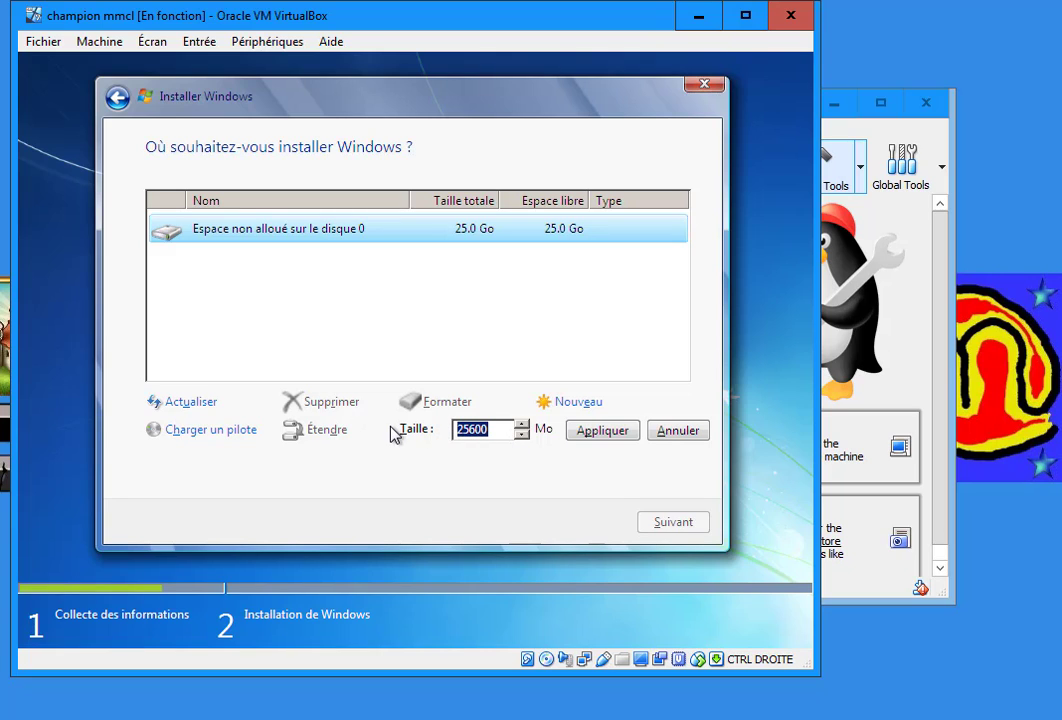
{"action": "key", "text": "End"}
{"action": "key", "text": "BackSpace"}
{"action": "key", "text": "BackSpace"}
{"action": "key", "text": "BackSpace"}
{"action": "key", "text": "BackSpace"}
{"action": "type", "text": "1024"}
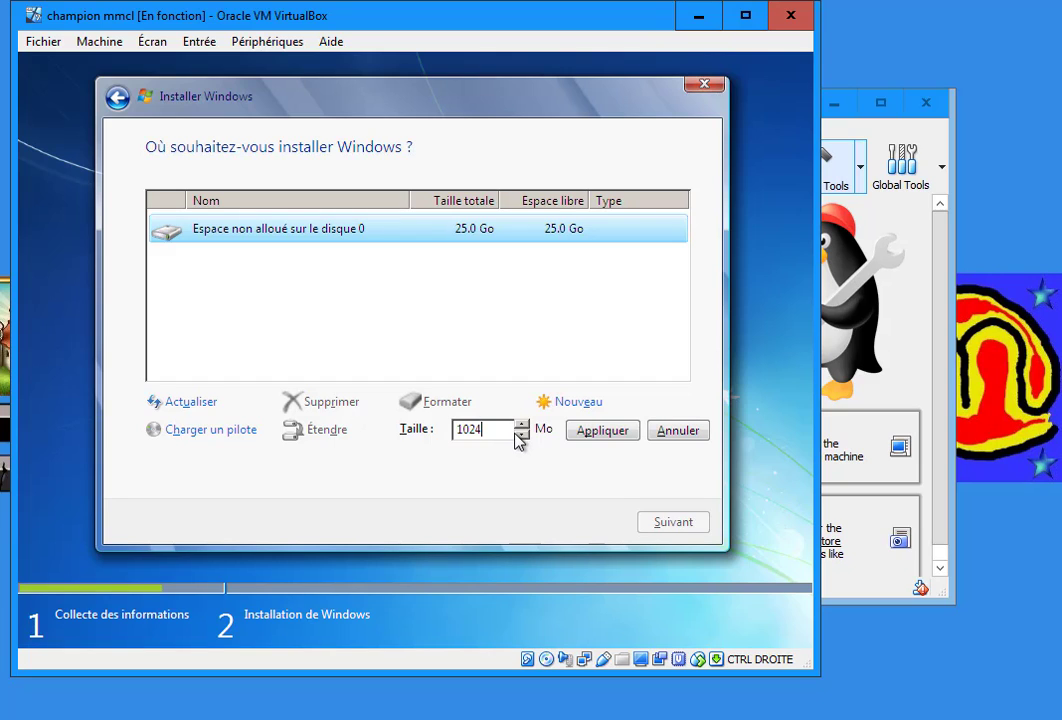
{"action": "left_click", "coordinate": [597, 431]}
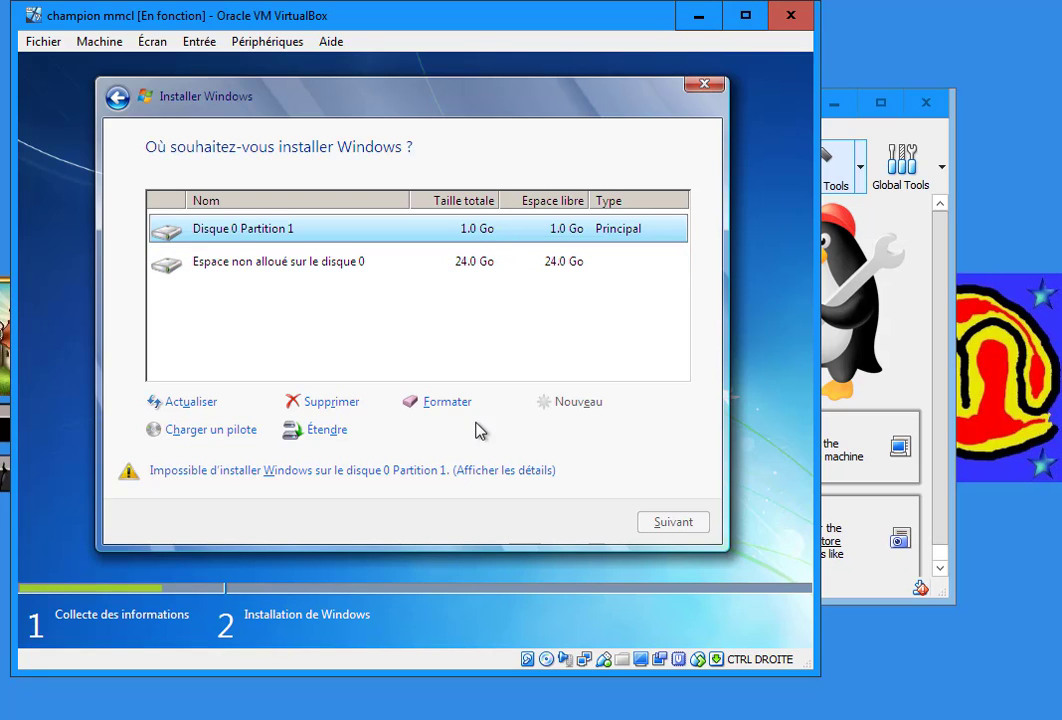
Delete Disque 0 Partition 1 and create a new 1024 MB partition in its place
{"action": "left_click", "coordinate": [341, 404]}
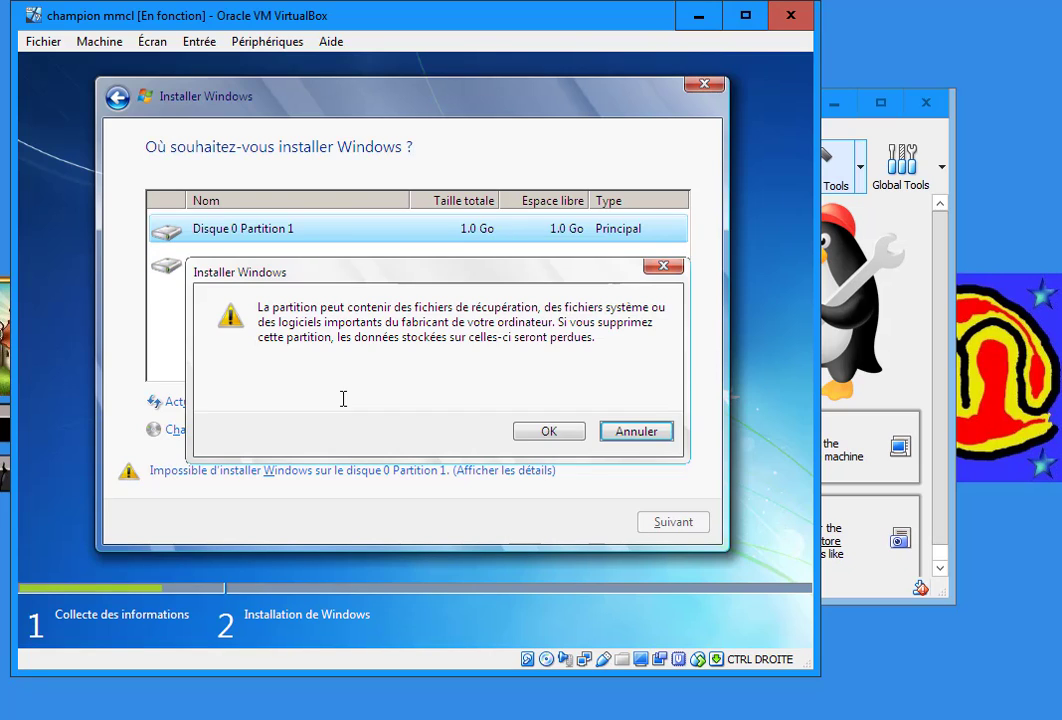
{"action": "left_click", "coordinate": [549, 431]}
{"action": "left_click", "coordinate": [578, 401]}
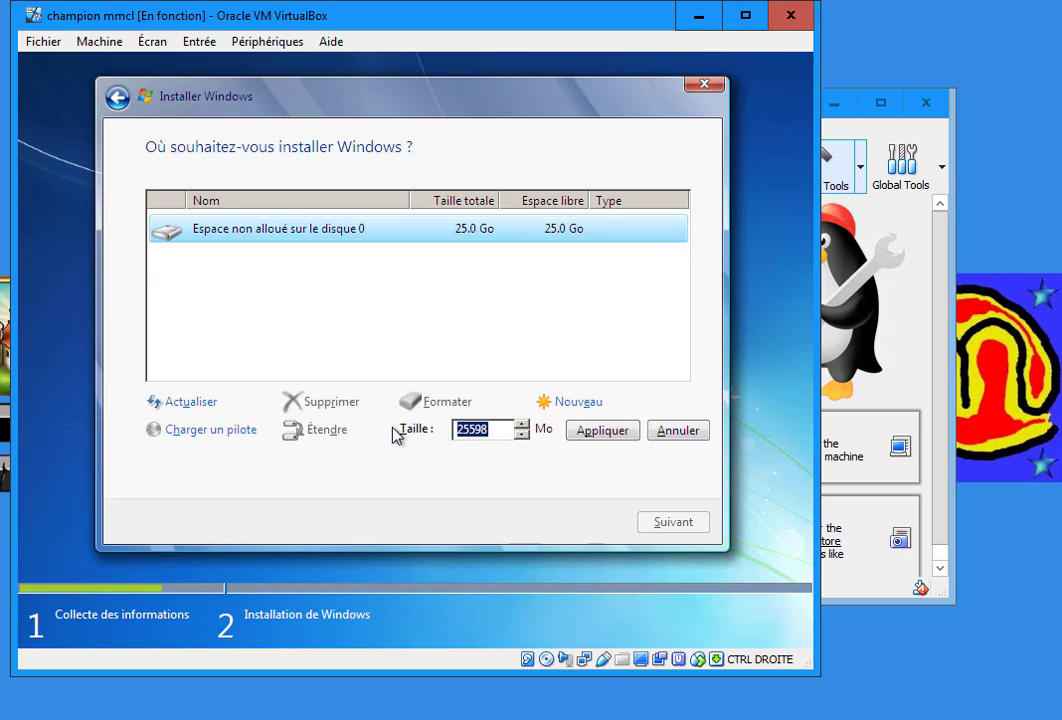
{"action": "type", "text": "1024"}
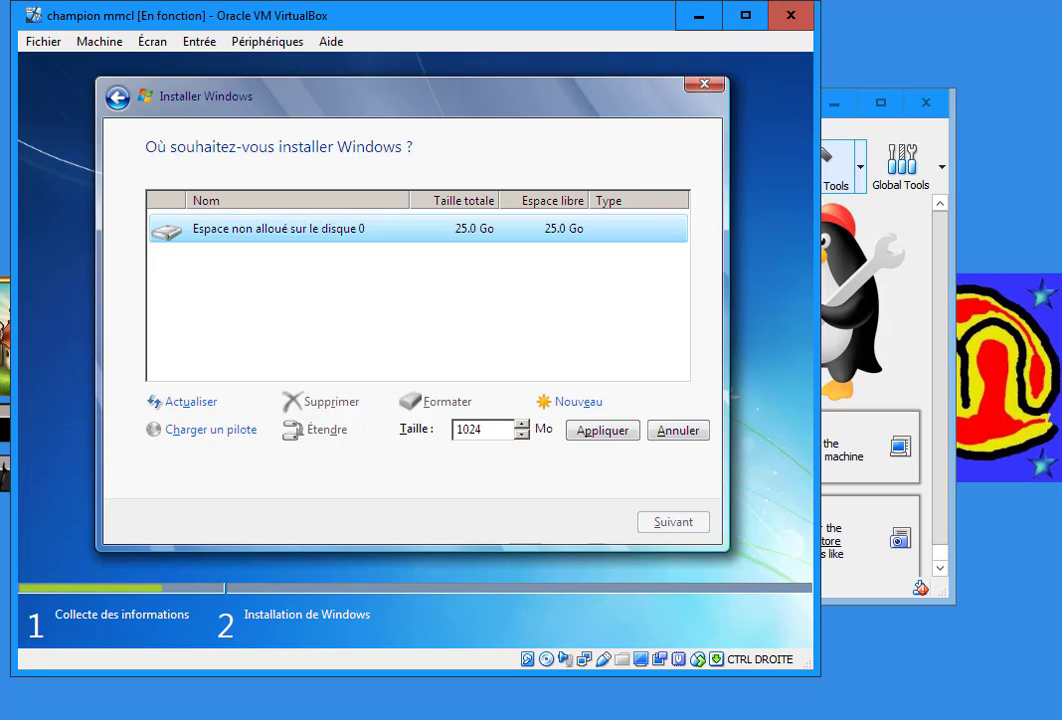
{"action": "left_click", "coordinate": [593, 432]}
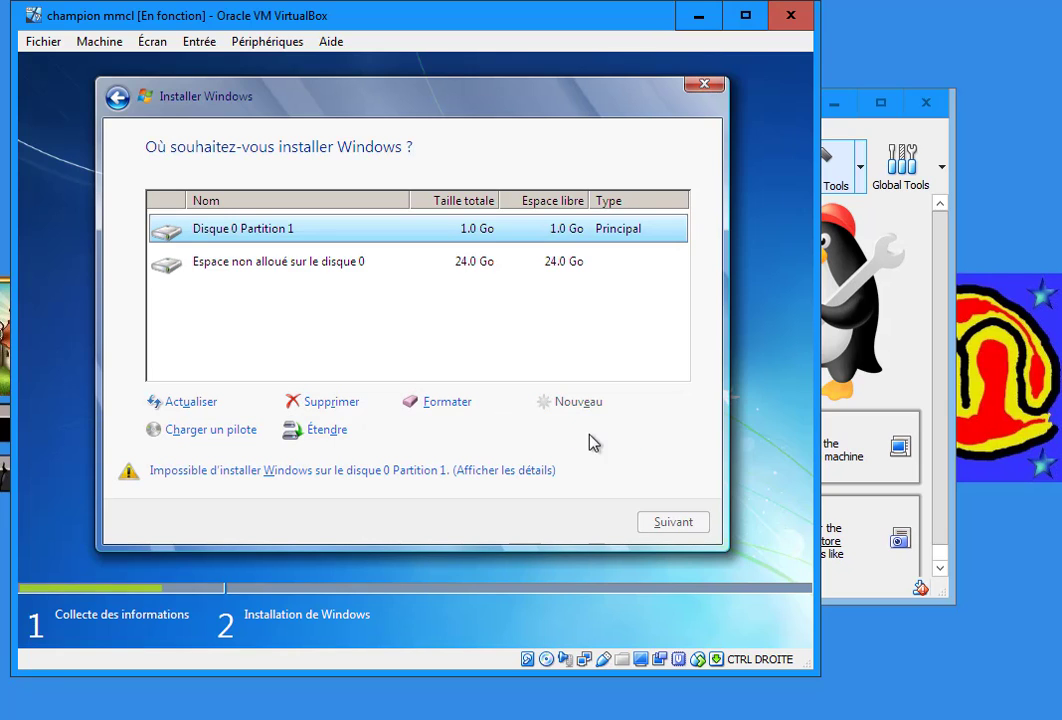
Extend Disque 0 Partition 1 over the remaining unallocated space of the disk
{"action": "left_click", "coordinate": [326, 430]}
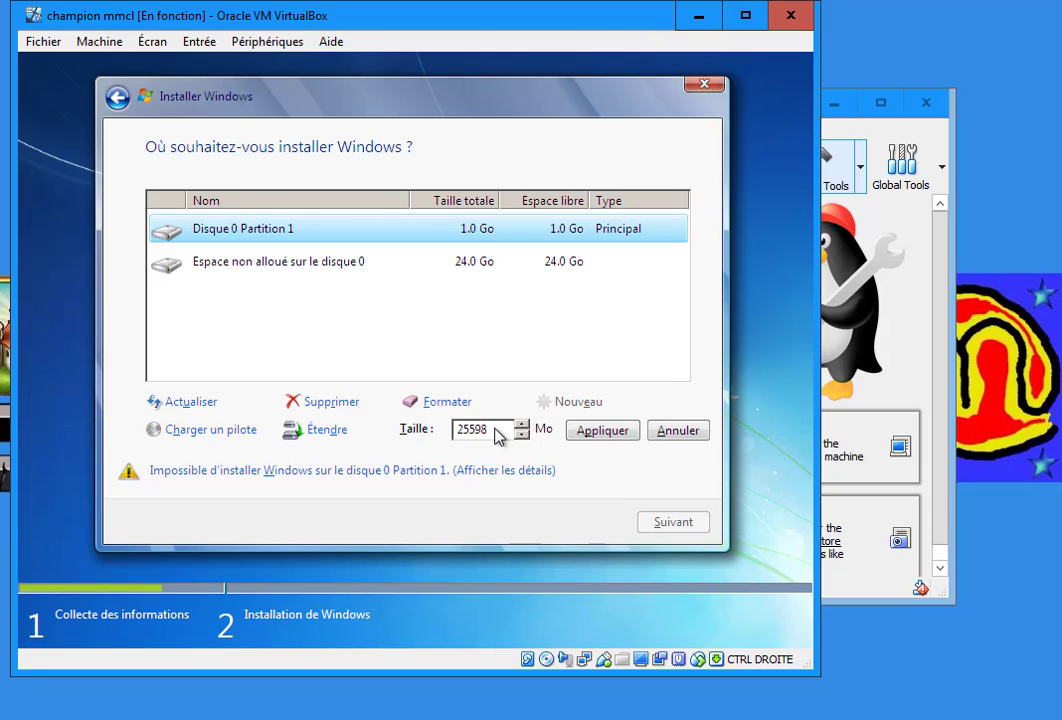
{"action": "left_click_drag", "start_coordinate": [502, 437], "coordinate": [438, 443]}
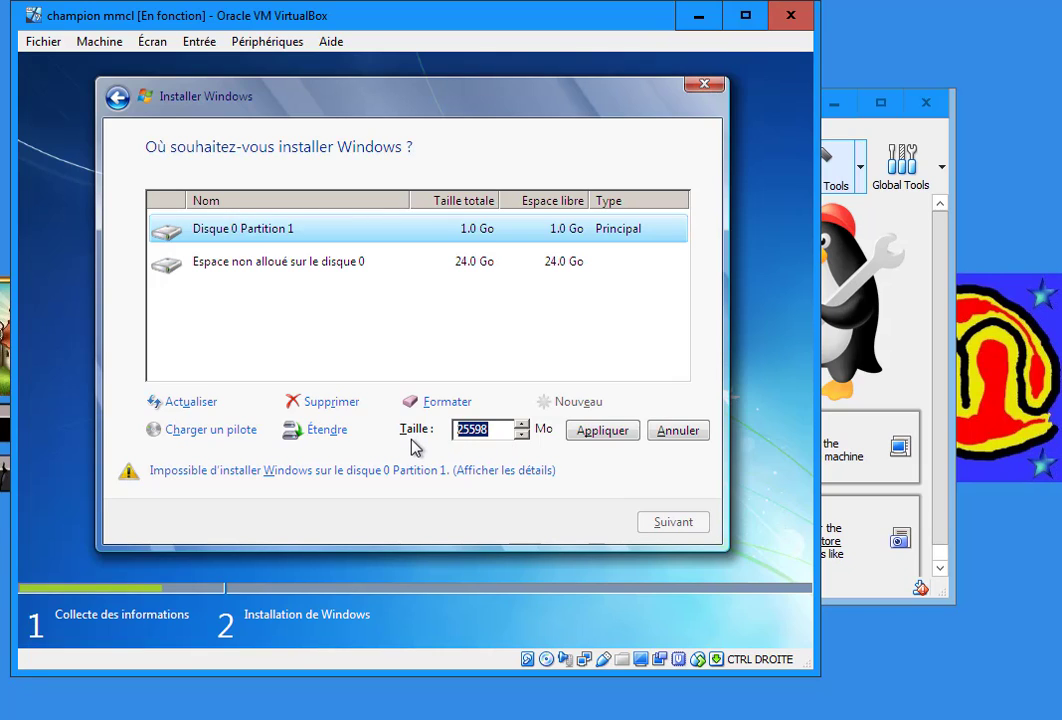
{"action": "type", "text": "1024"}
{"action": "left_click", "coordinate": [615, 437]}
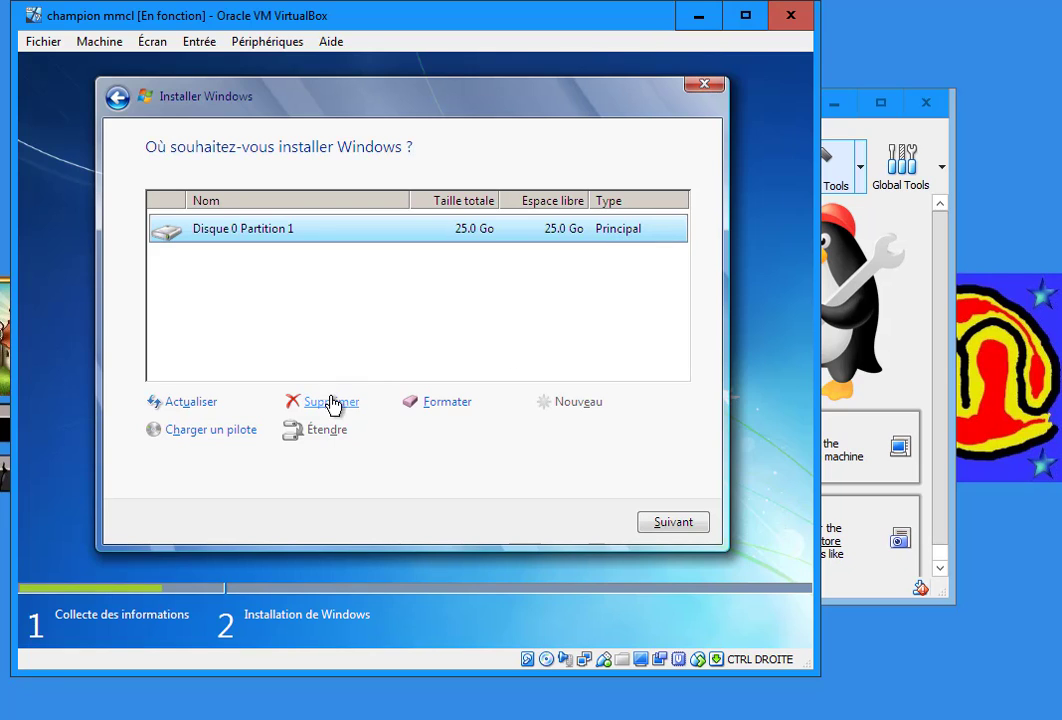
Format the extended Disque 0 Partition 1 and delete it, confirming the data loss
{"action": "left_click", "coordinate": [425, 401]}
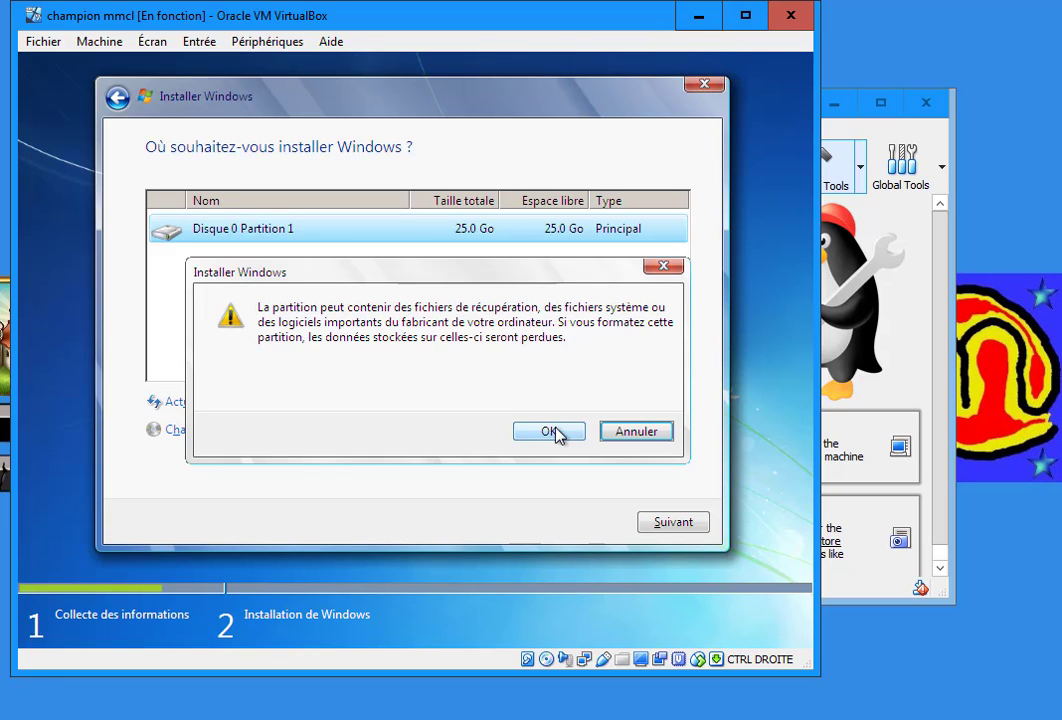
{"action": "left_click", "coordinate": [553, 431]}
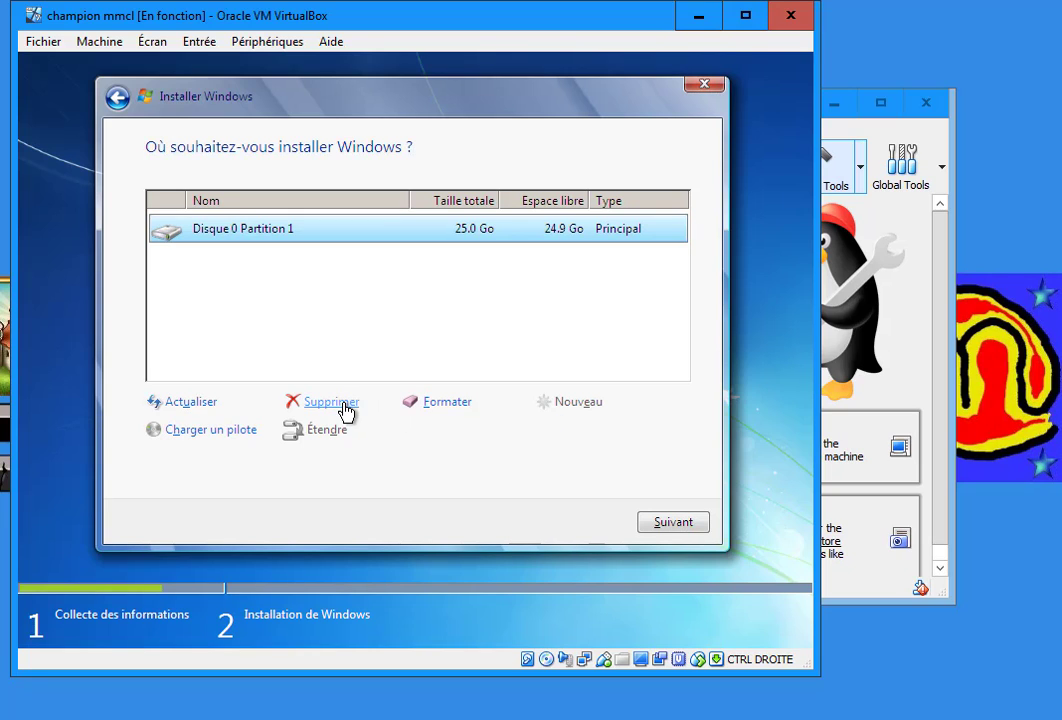
{"action": "left_click", "coordinate": [344, 405]}
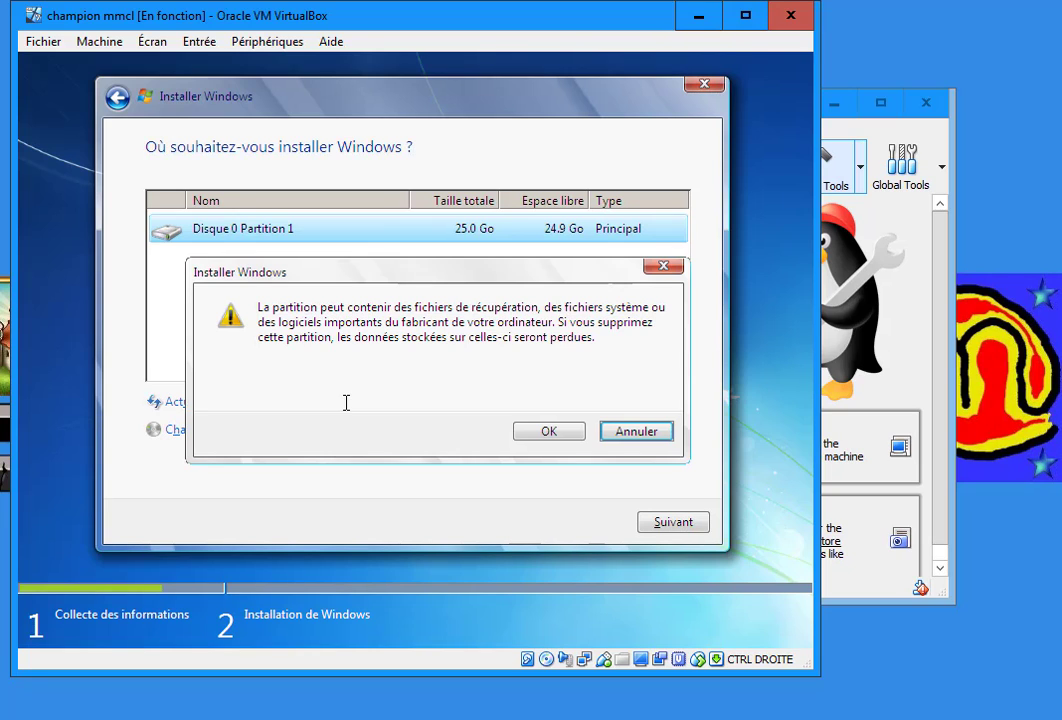
{"action": "left_click", "coordinate": [549, 432]}
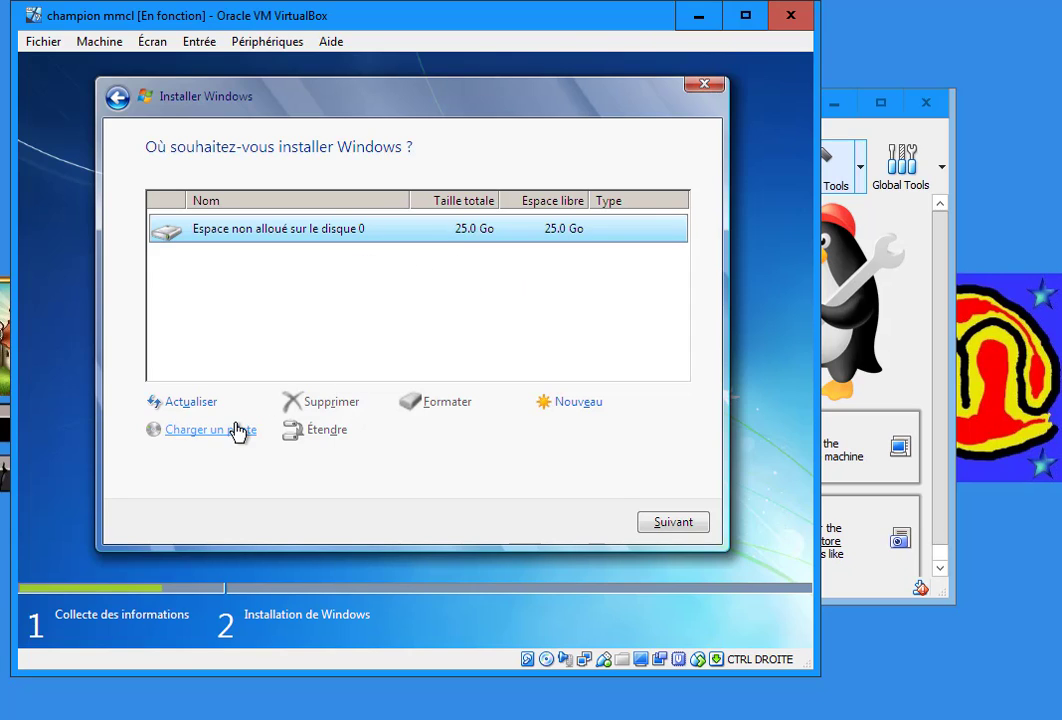
Refresh the disk list and start the Windows installation on Disque 0 Partition 2
{"action": "left_click", "coordinate": [199, 410]}
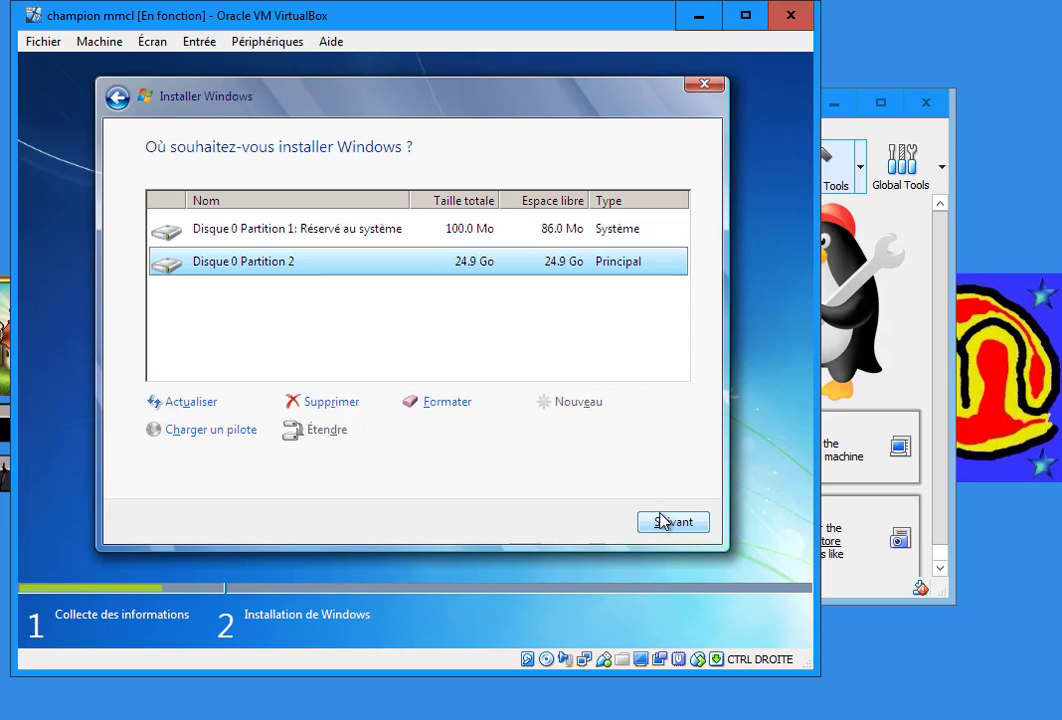
{"action": "left_click", "coordinate": [664, 520]}
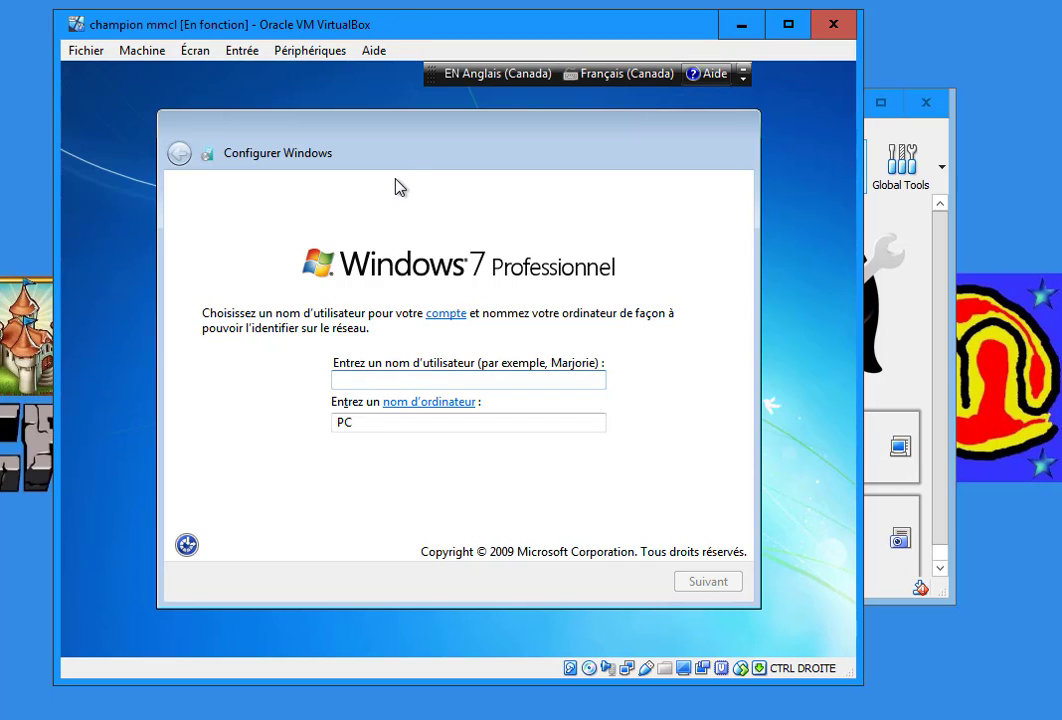
Set the user name to "champion mm cl" and leave the account password and Windows product key blank
{"action": "type", "text": "champion mm cl"}
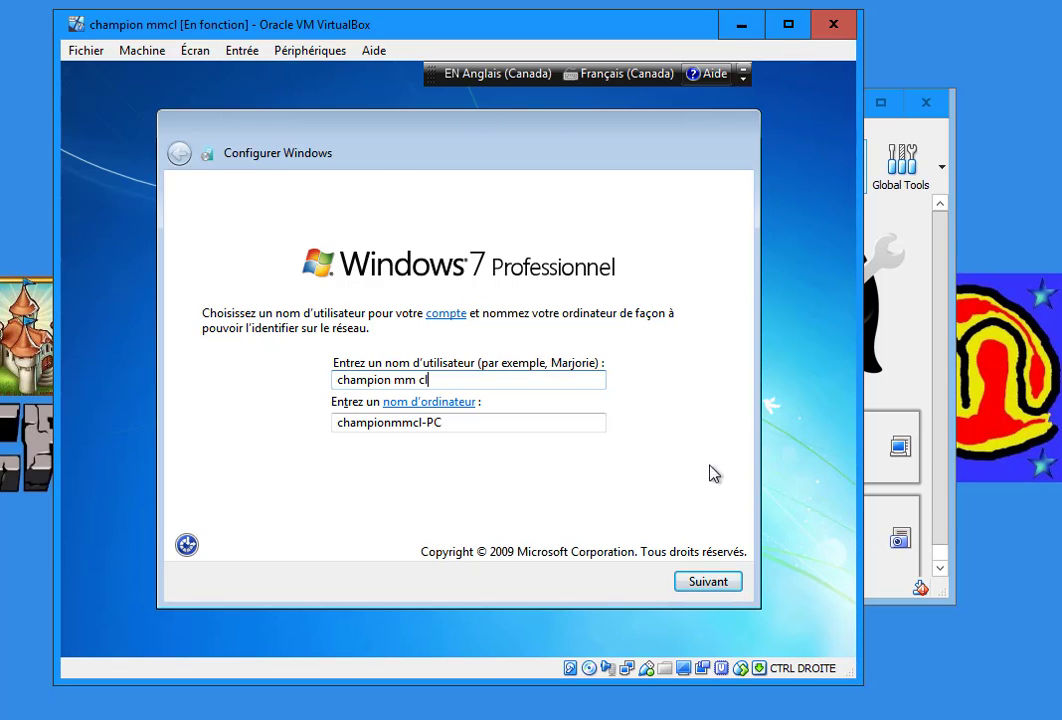
{"action": "left_click", "coordinate": [708, 582]}
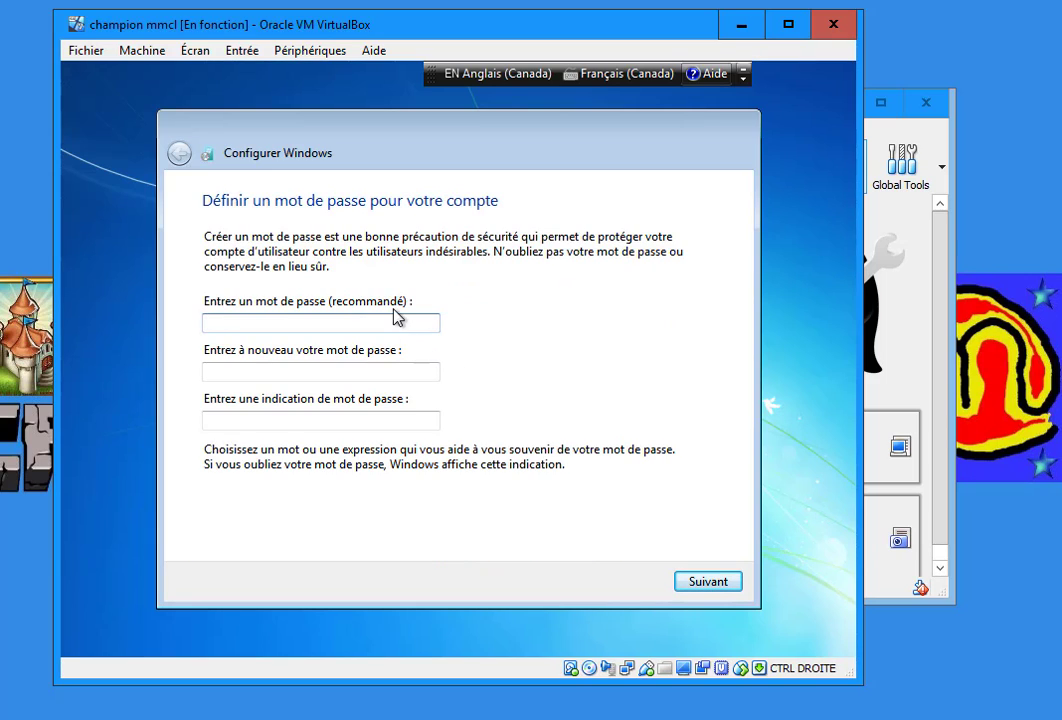
{"action": "left_click", "coordinate": [710, 583]}
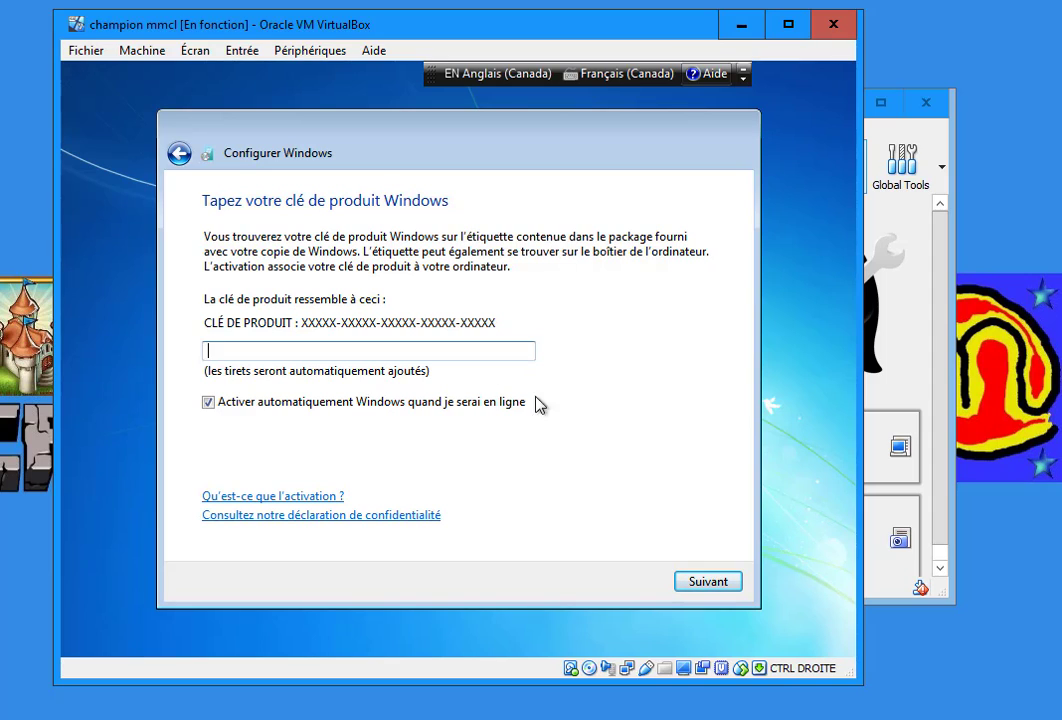
{"action": "left_click", "coordinate": [703, 584]}
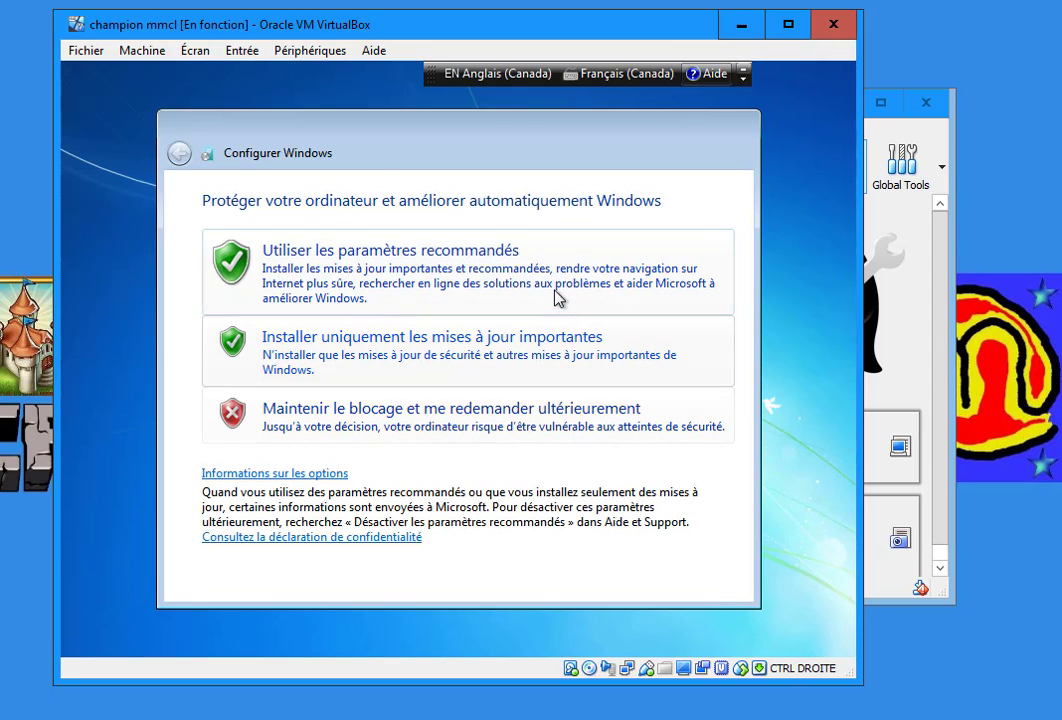
Complete the Windows setup with important updates only, the (UTC-05:00) Est time zone and the Réseau domestique network location
{"action": "left_click", "coordinate": [444, 420]}
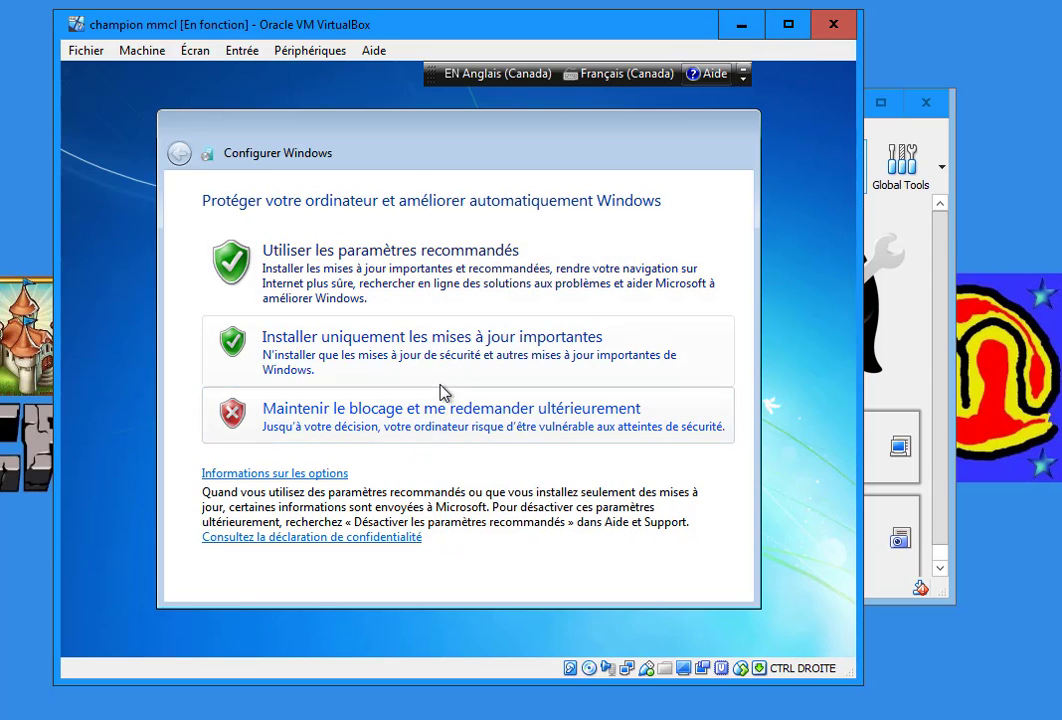
{"action": "left_click", "coordinate": [460, 335]}
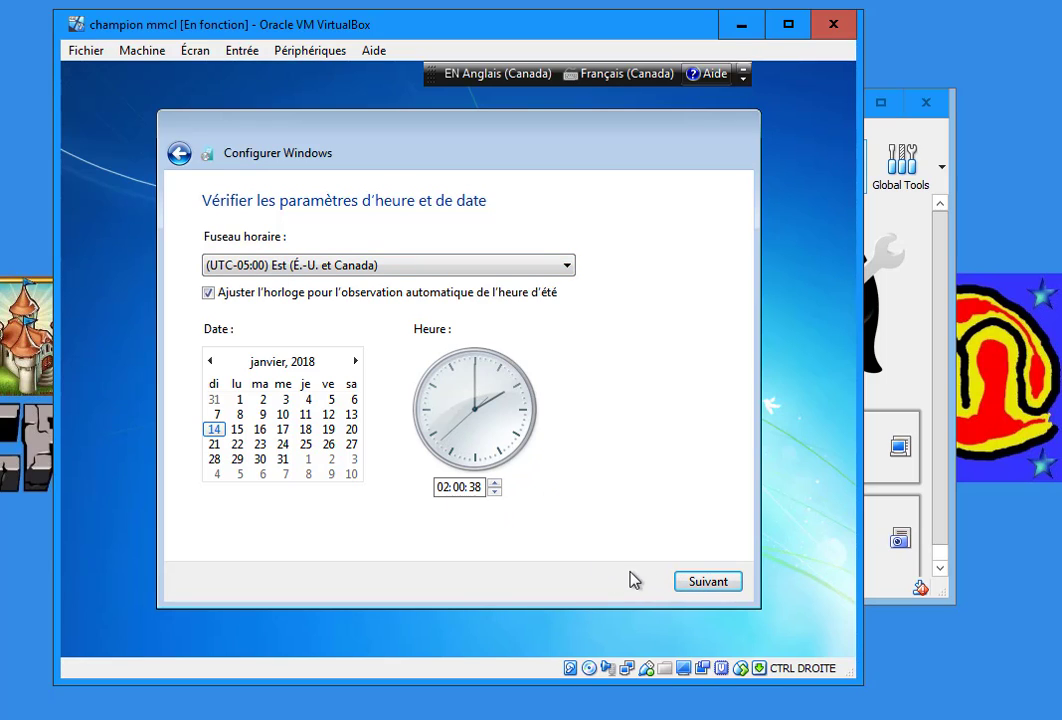
{"action": "left_click", "coordinate": [709, 583]}
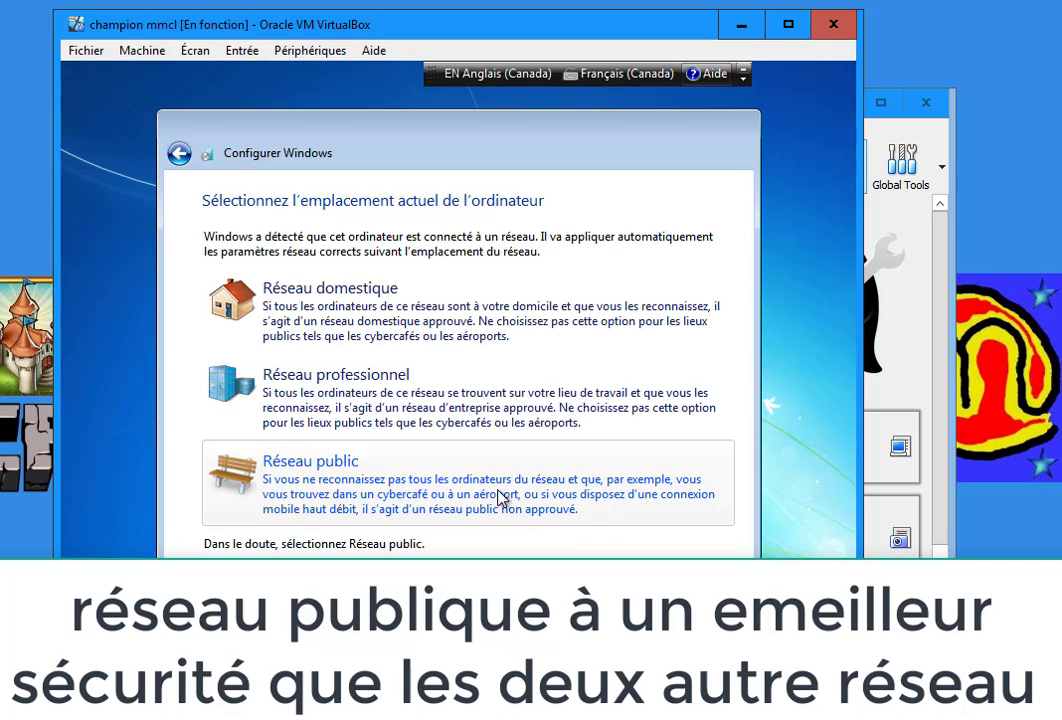
{"action": "left_click", "coordinate": [503, 304]}
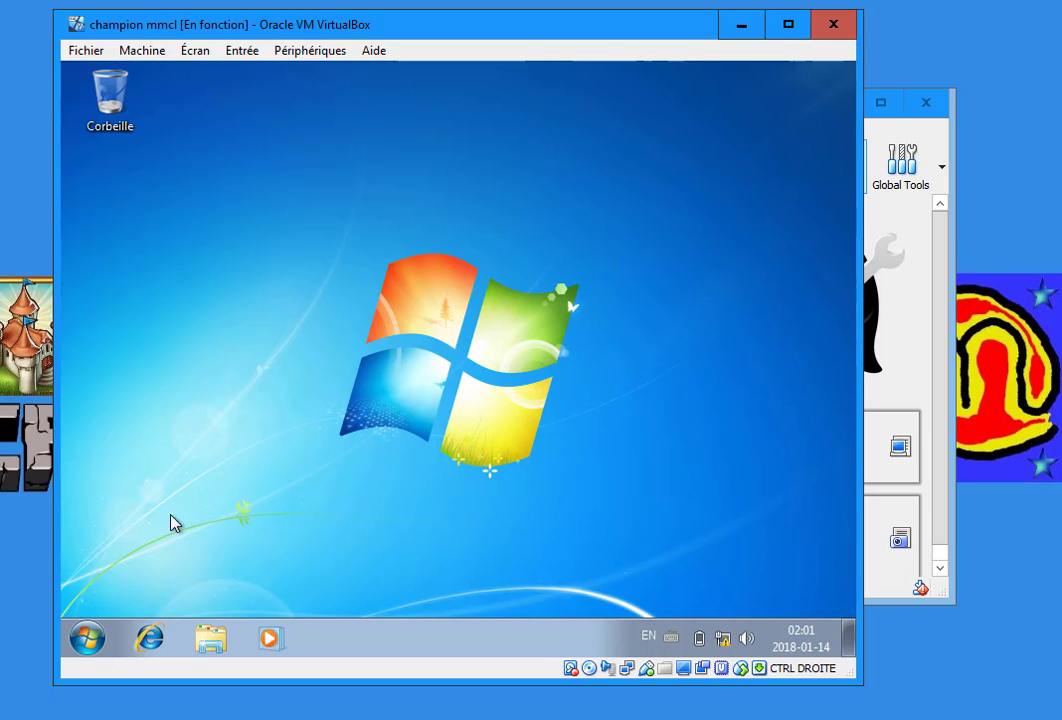
Open the Personnalisation settings of the Windows 7 desktop
{"action": "right_click", "coordinate": [245, 359]}
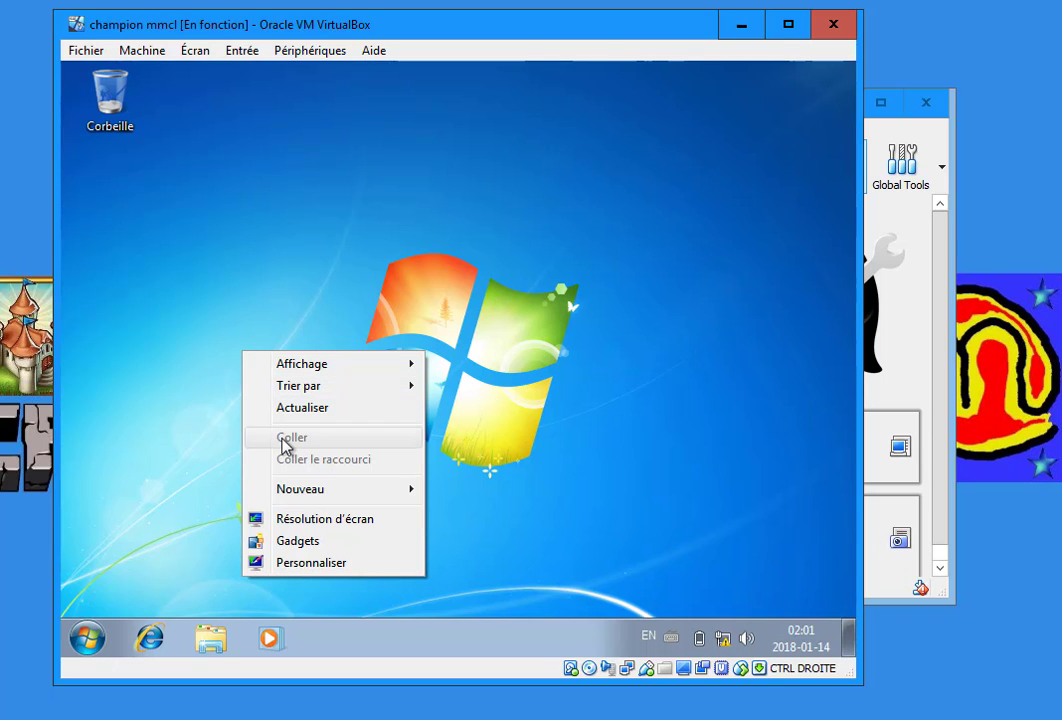
{"action": "left_click", "coordinate": [316, 566]}
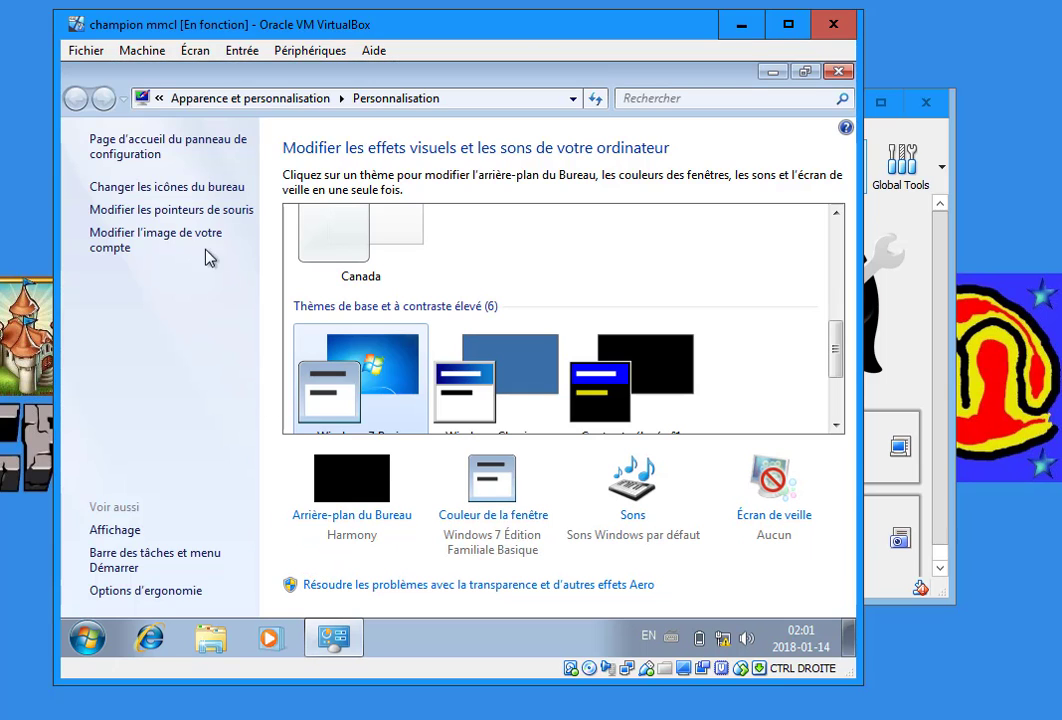
{"action": "left_click", "coordinate": [162, 166]}
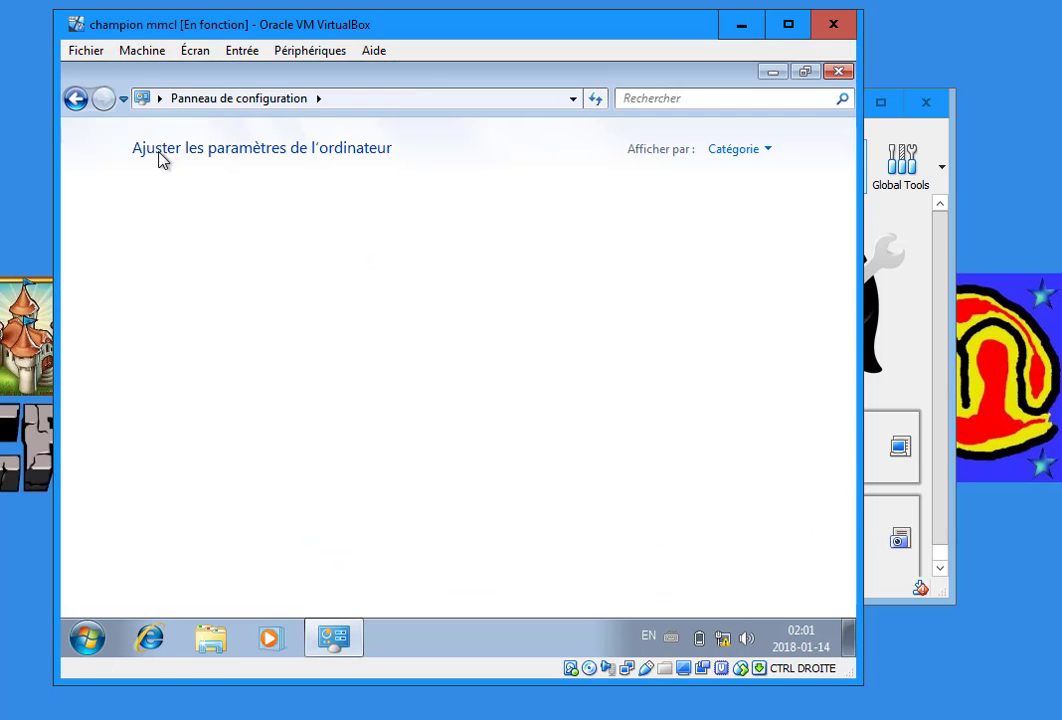
{"action": "left_click", "coordinate": [72, 98]}
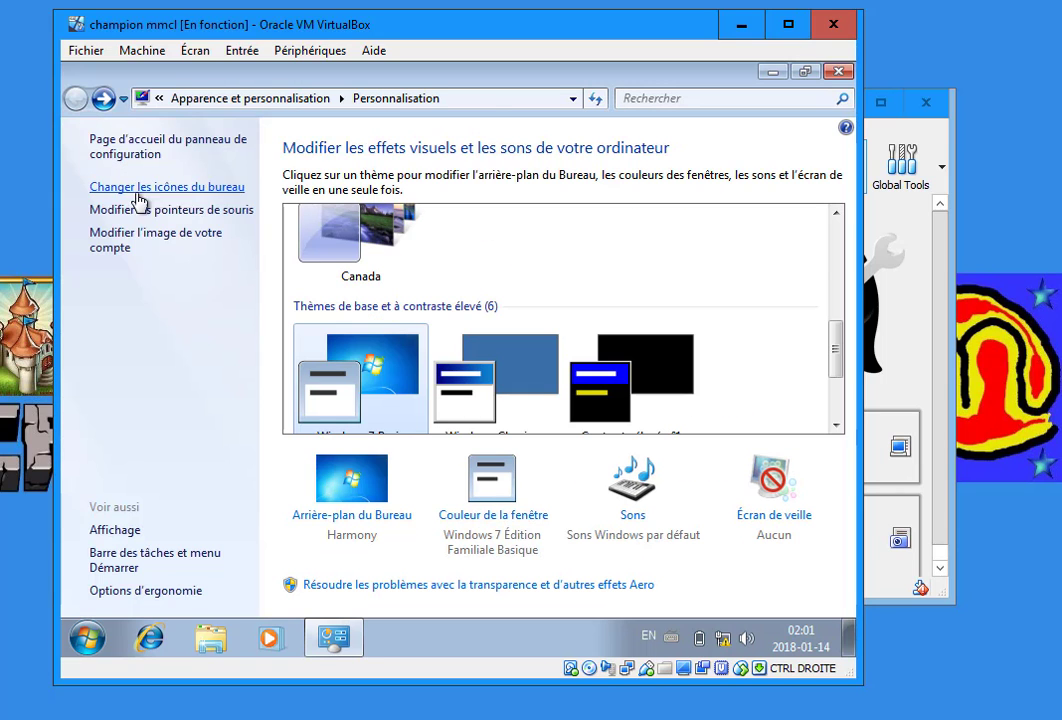
{"action": "left_click", "coordinate": [149, 189]}
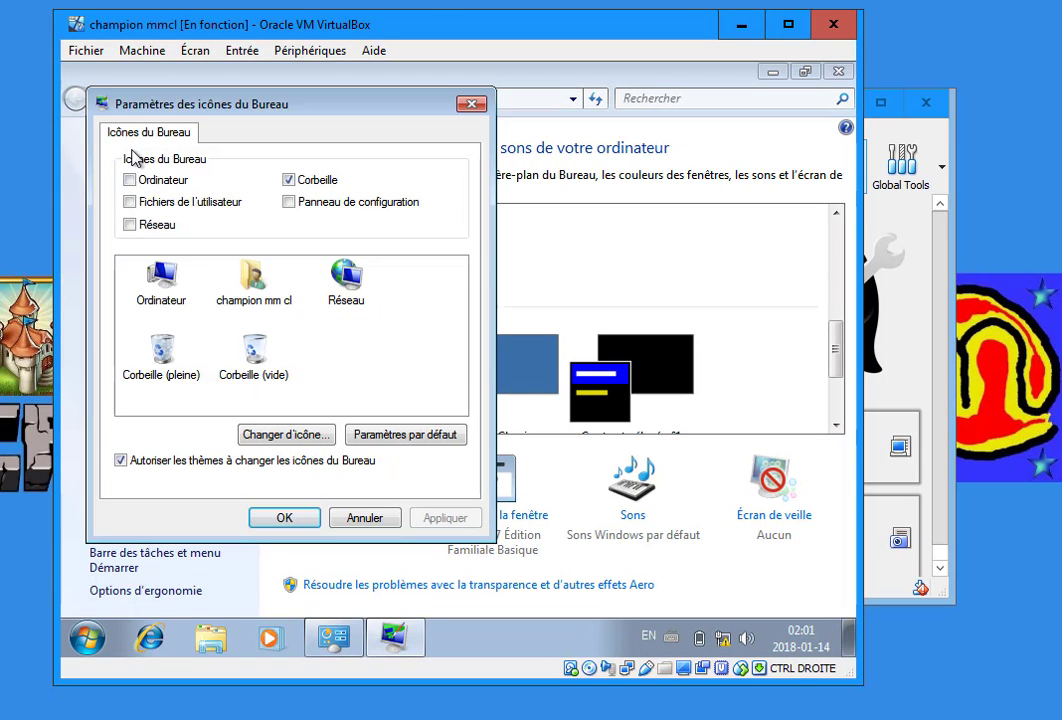
{"action": "key", "text": "Escape"}
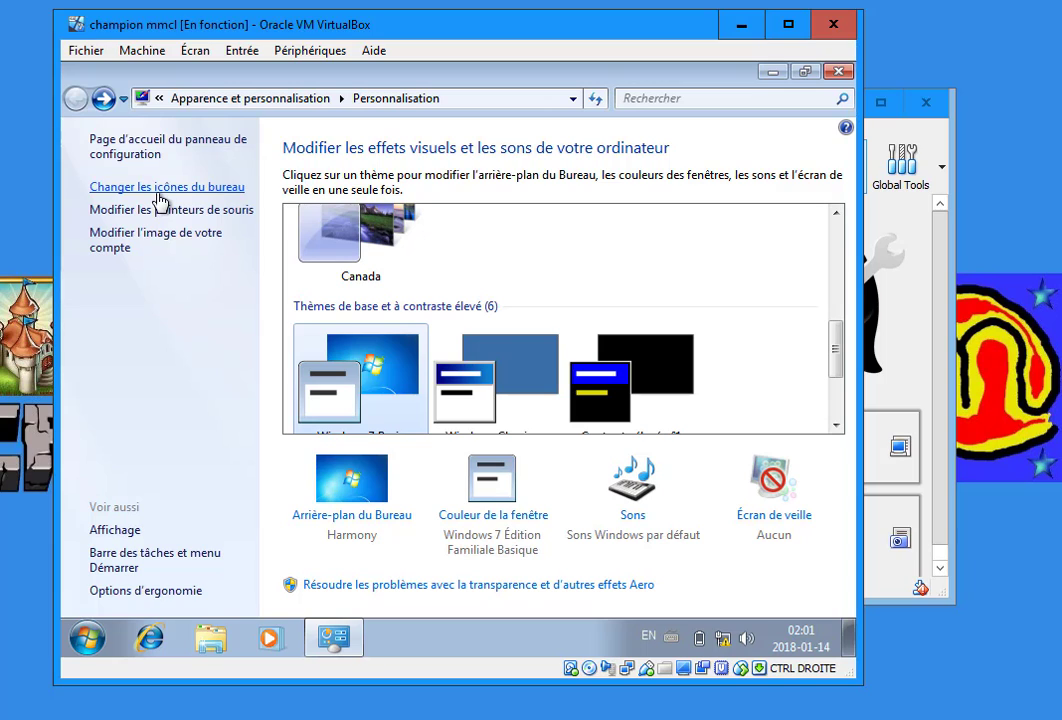
Enable the Ordinateur, Fichiers de l'utilisateur, Réseau and Panneau de configuration desktop icons and close the personalization settings
{"action": "left_click", "coordinate": [158, 192]}
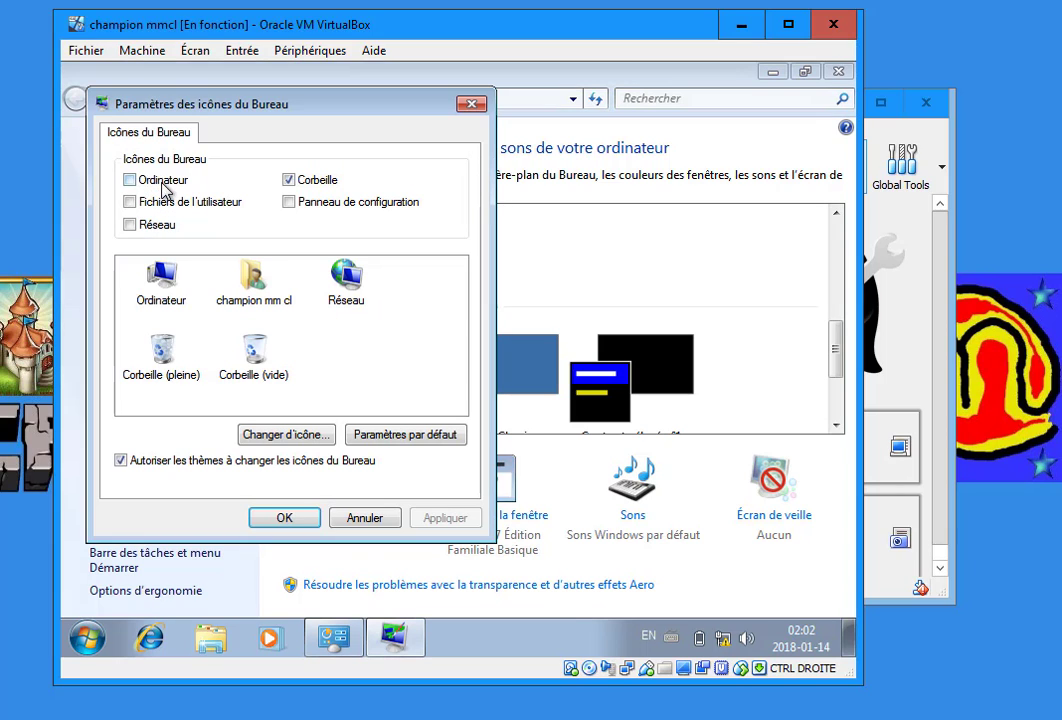
{"action": "left_click", "coordinate": [145, 180]}
{"action": "left_click", "coordinate": [170, 203]}
{"action": "left_click", "coordinate": [158, 226]}
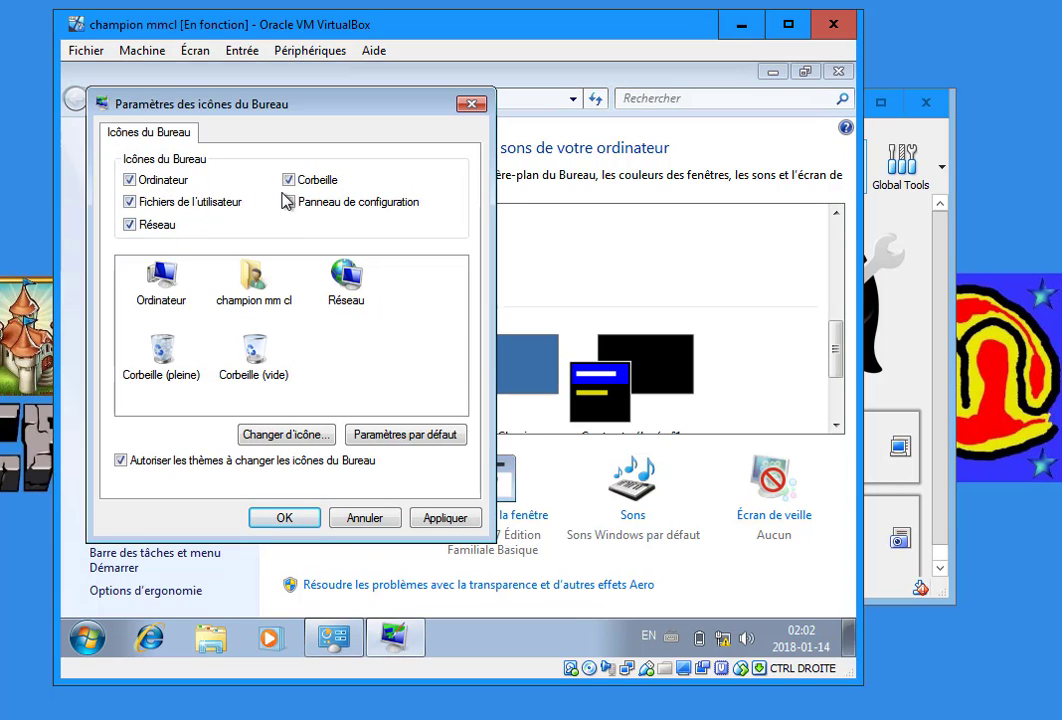
{"action": "left_click", "coordinate": [300, 204]}
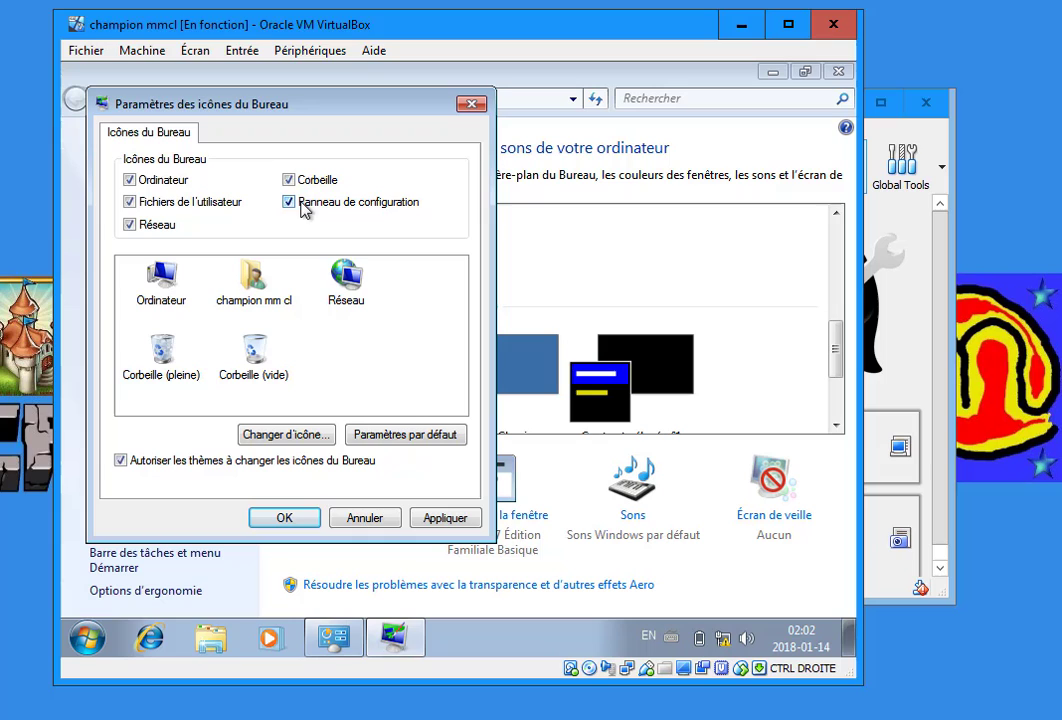
{"action": "left_click", "coordinate": [283, 519]}
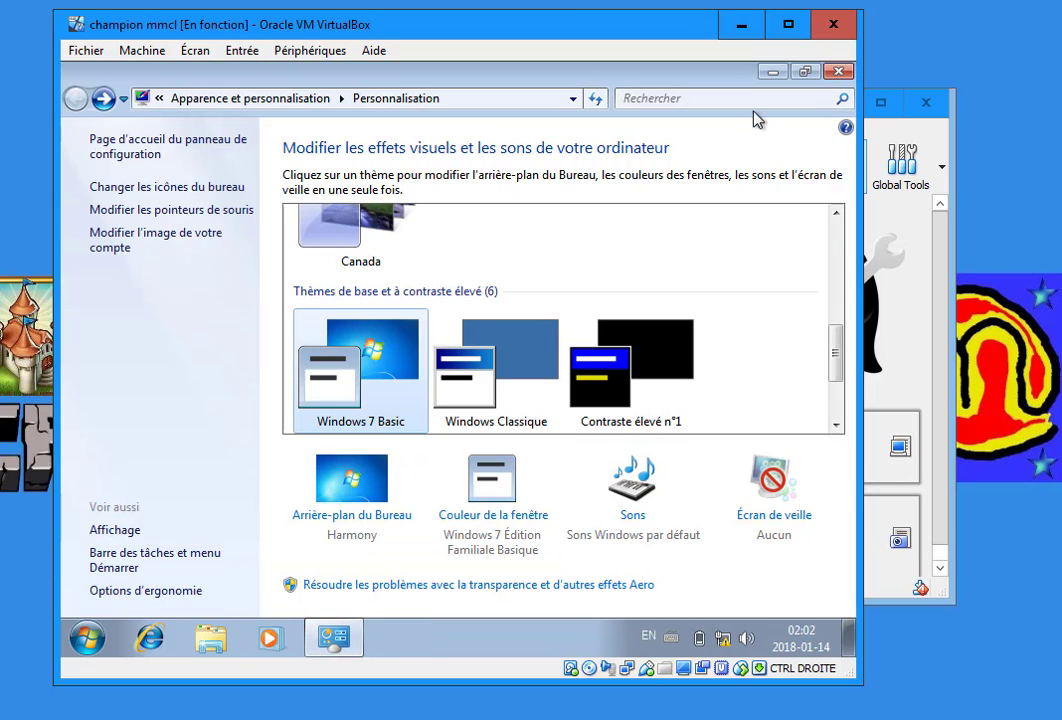
{"action": "left_click", "coordinate": [838, 73]}
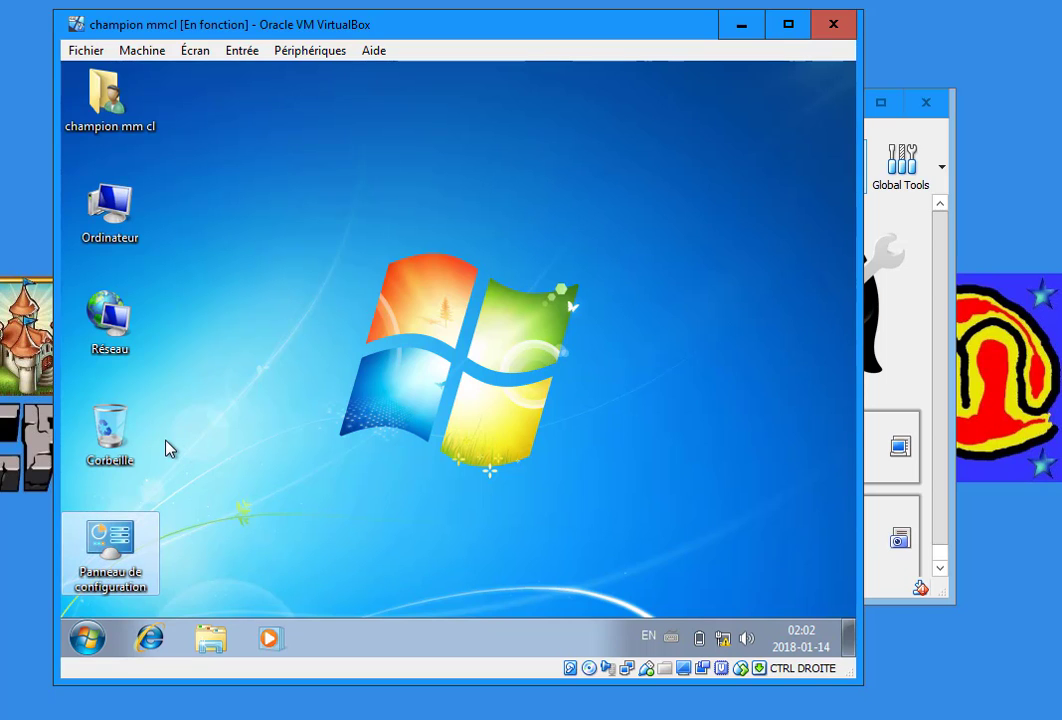
Examine the drives listed in Ordinateur and close its window
{"action": "double_click", "coordinate": [118, 210]}
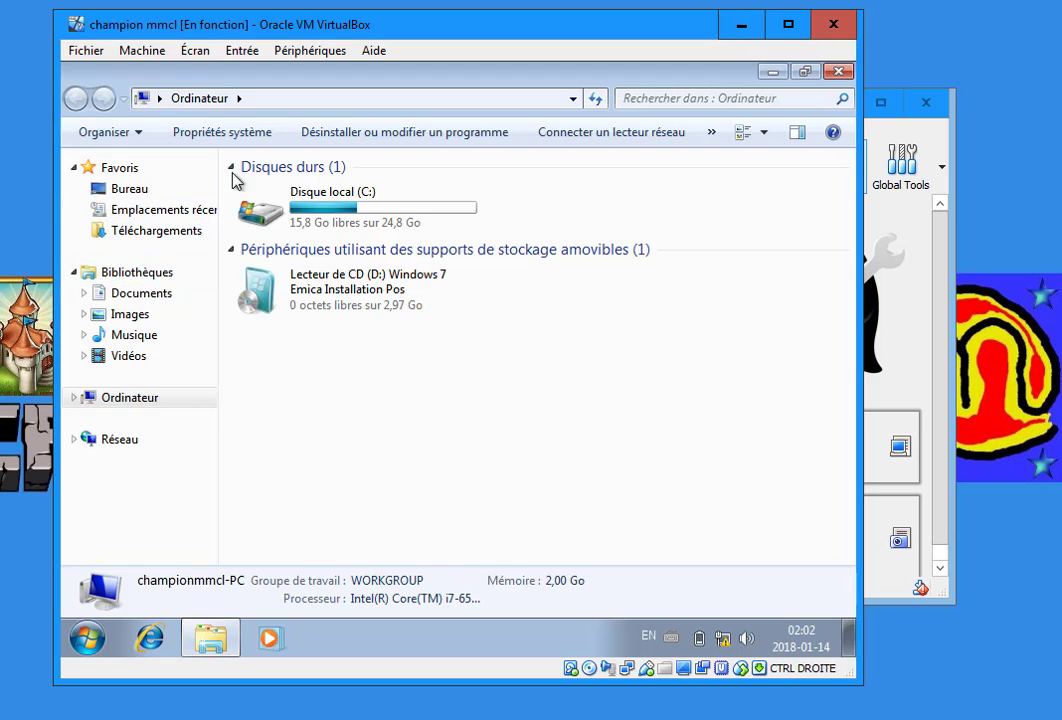
{"action": "left_click", "coordinate": [838, 71]}
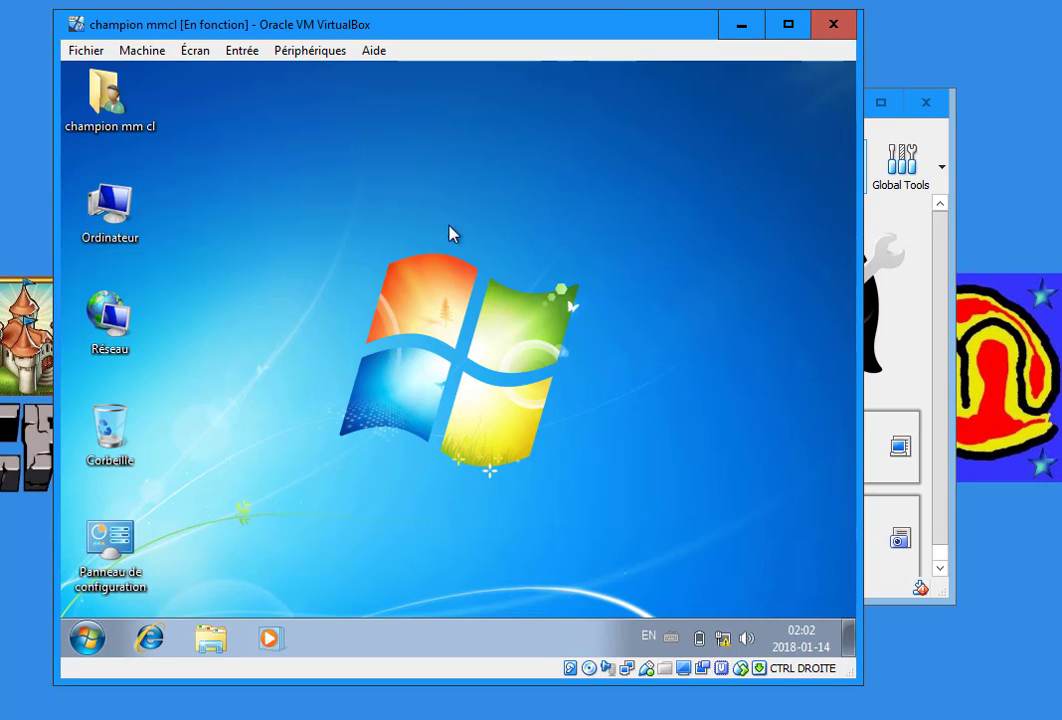